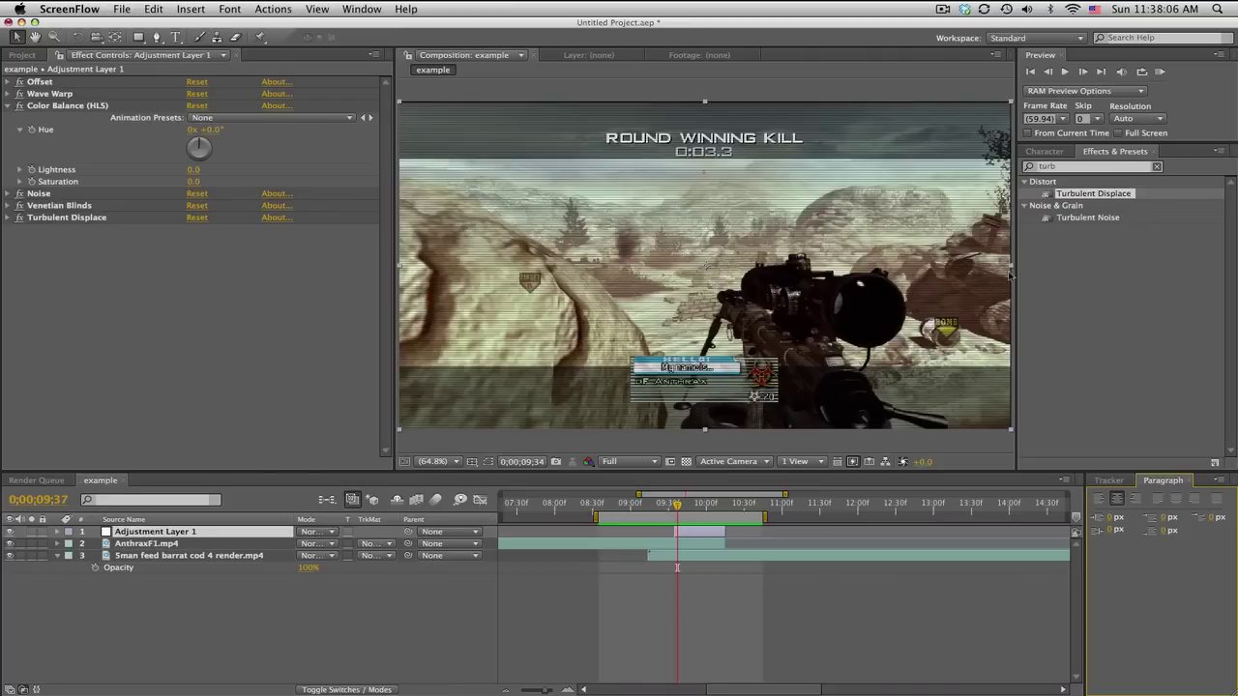
Preview the example comp's finished glitch transition in real time, then scrub back through the glitch frames.
click(1160, 73)
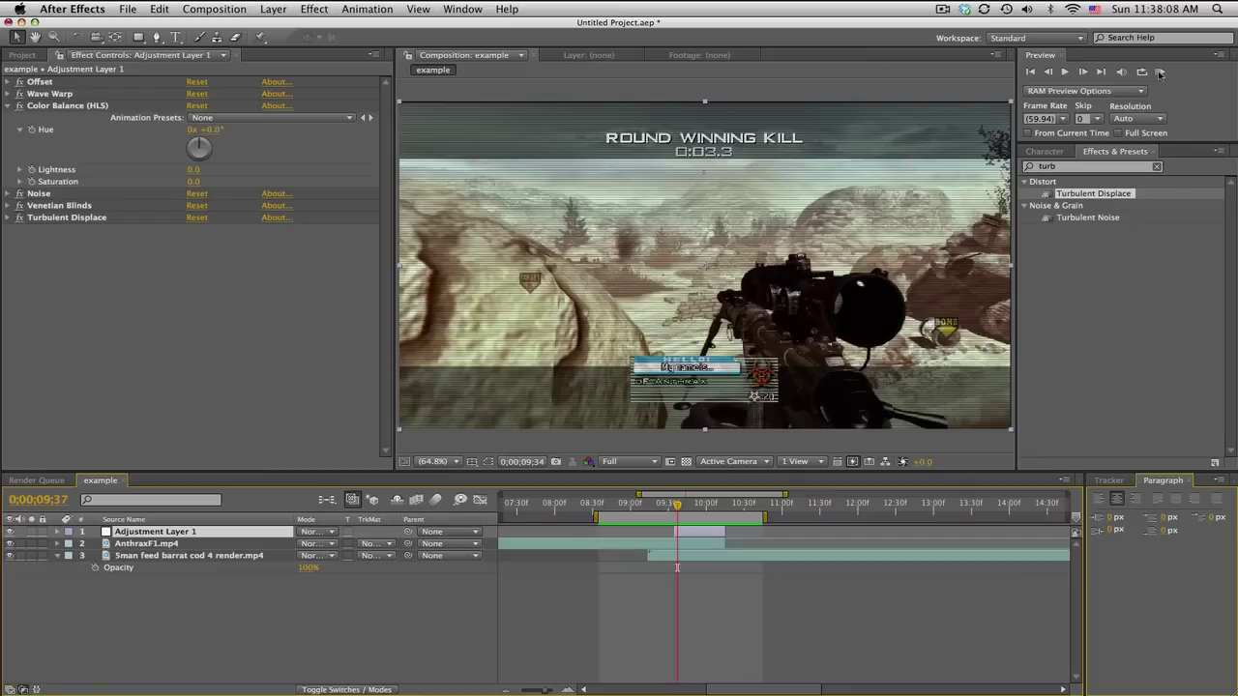
click(1160, 73)
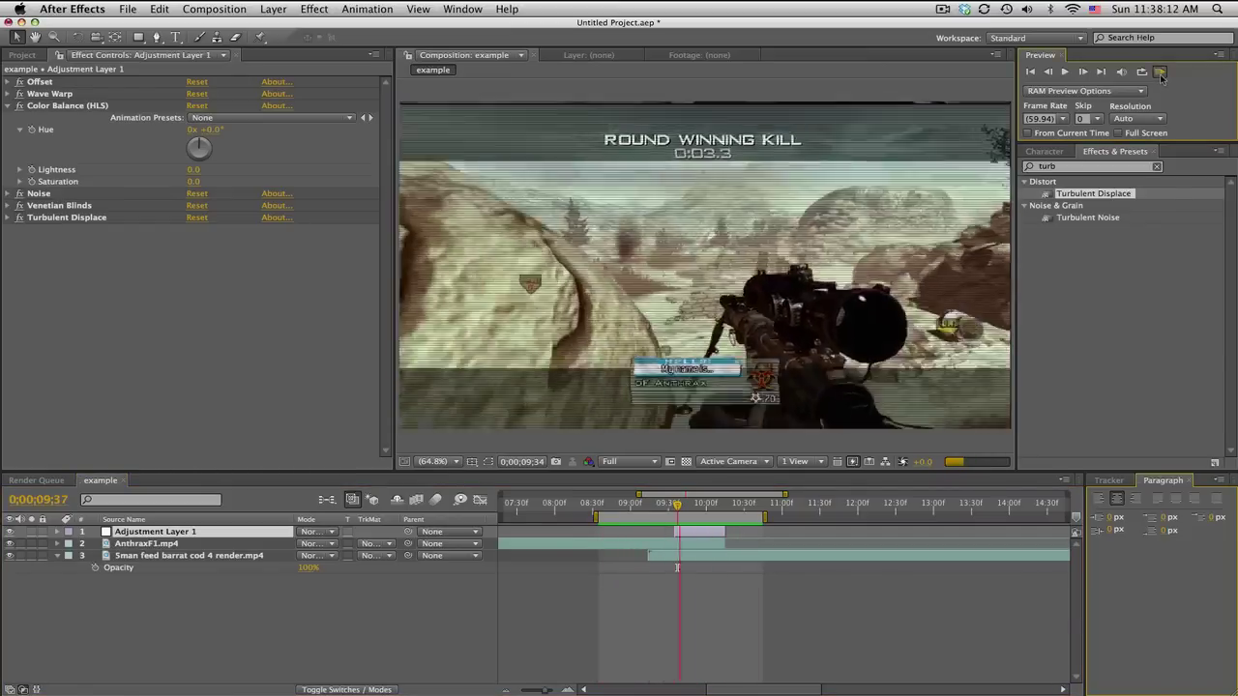
key(space)
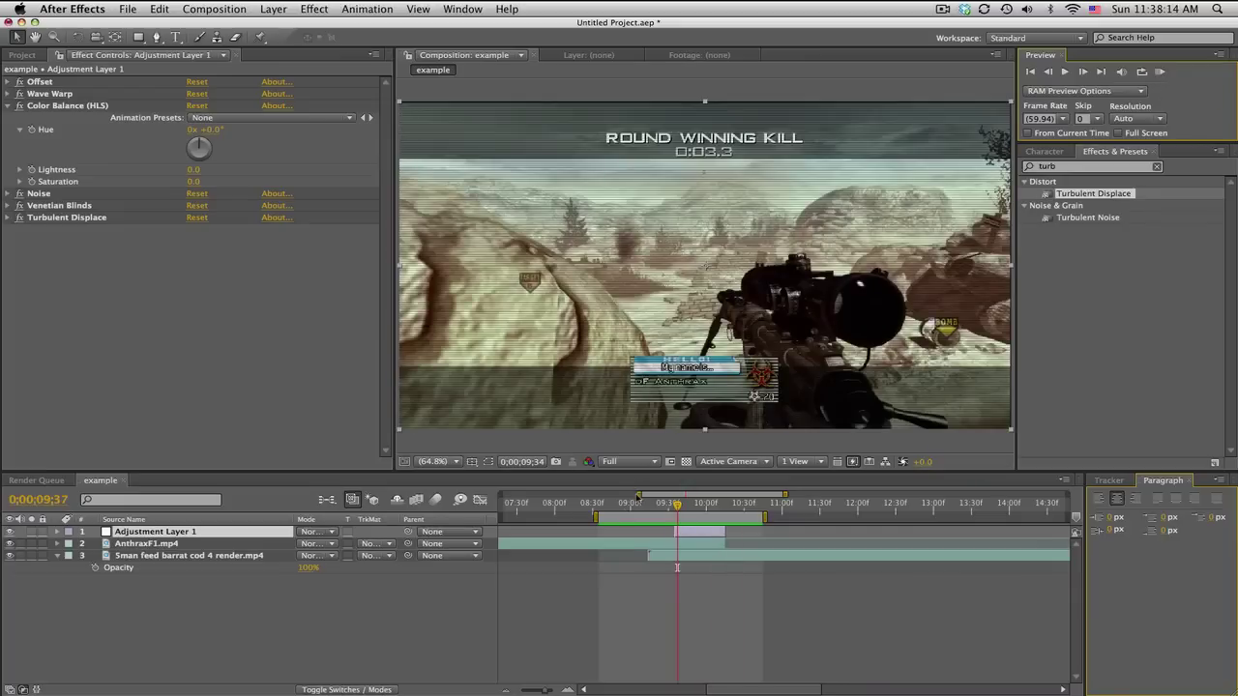
drag(630, 510, 680, 503)
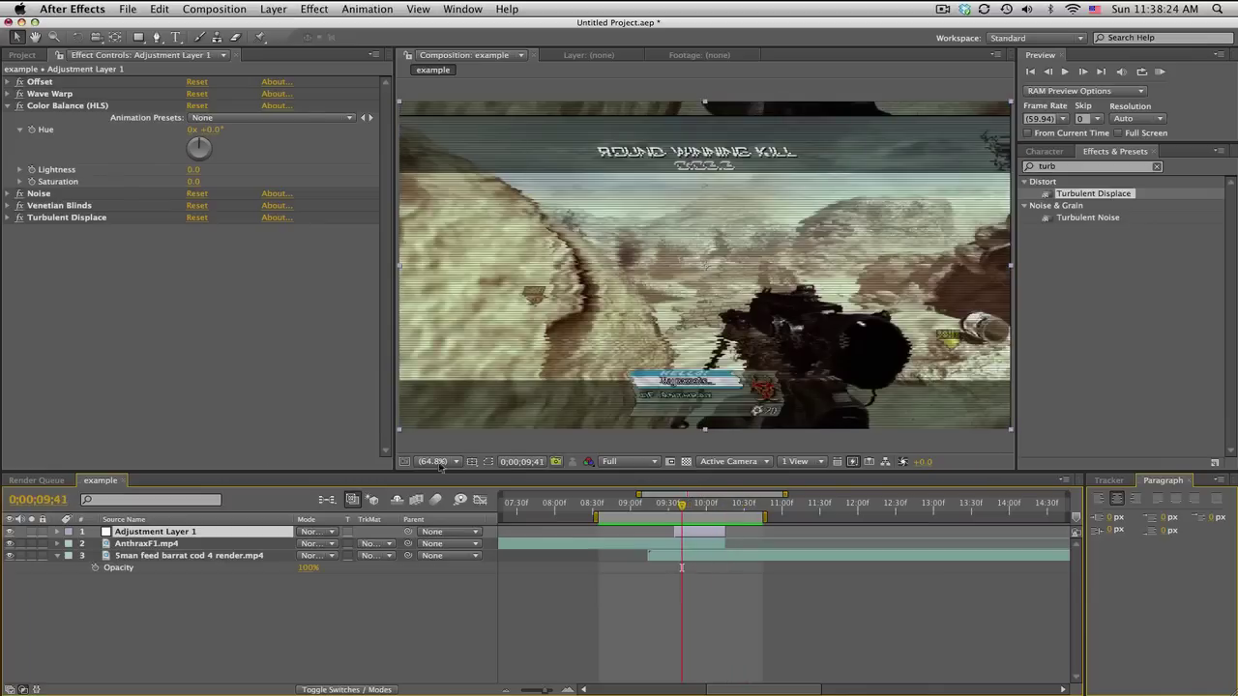
Create a composition from AnthraxF1.mp4 and add the second gameplay clip starting near 9 seconds.
click(32, 55)
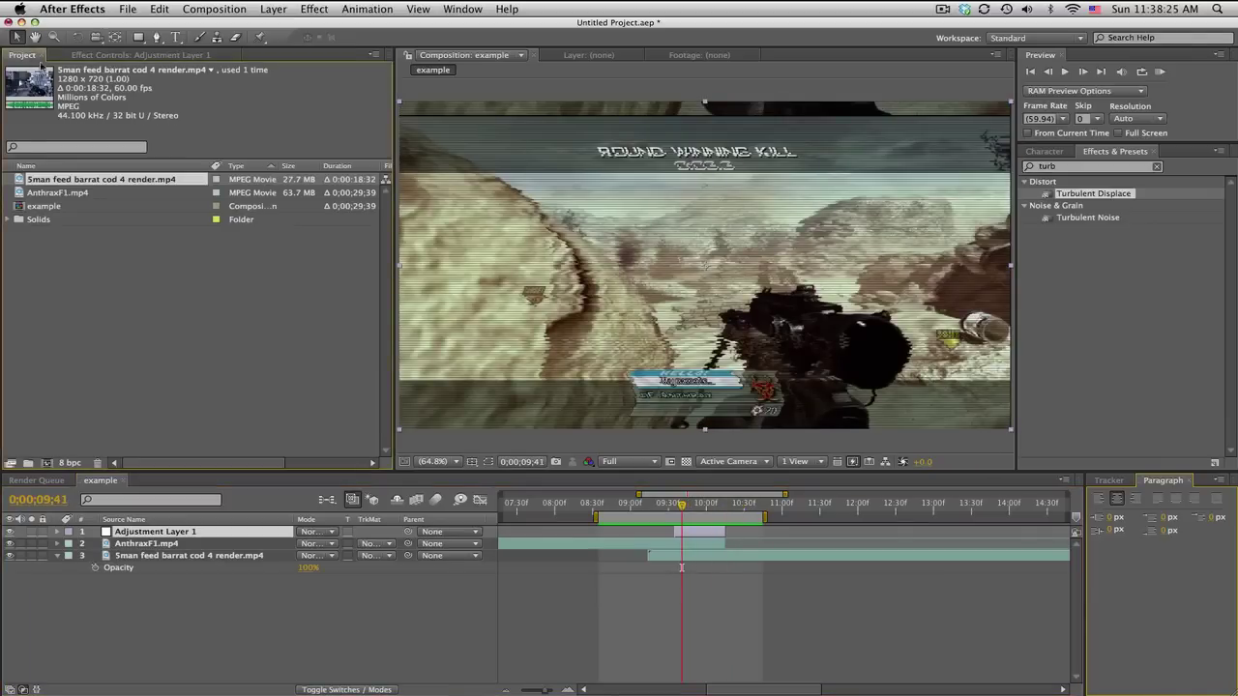
click(58, 192)
drag(75, 461, 46, 462)
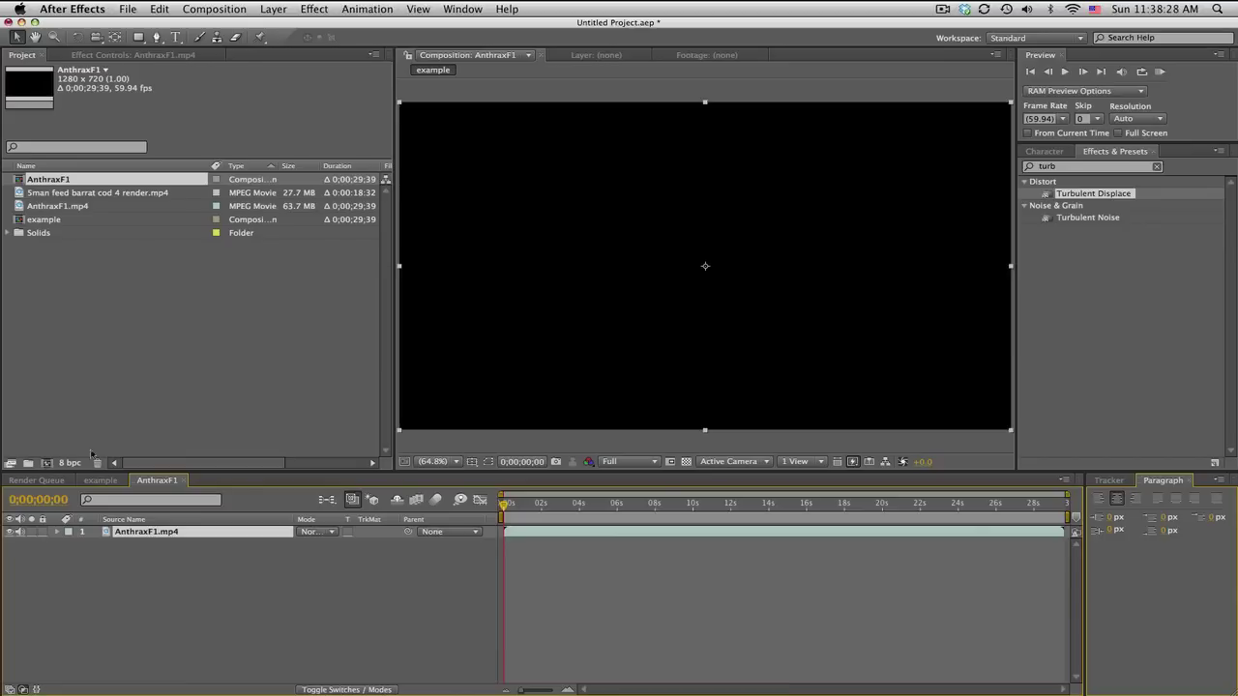
click(677, 505)
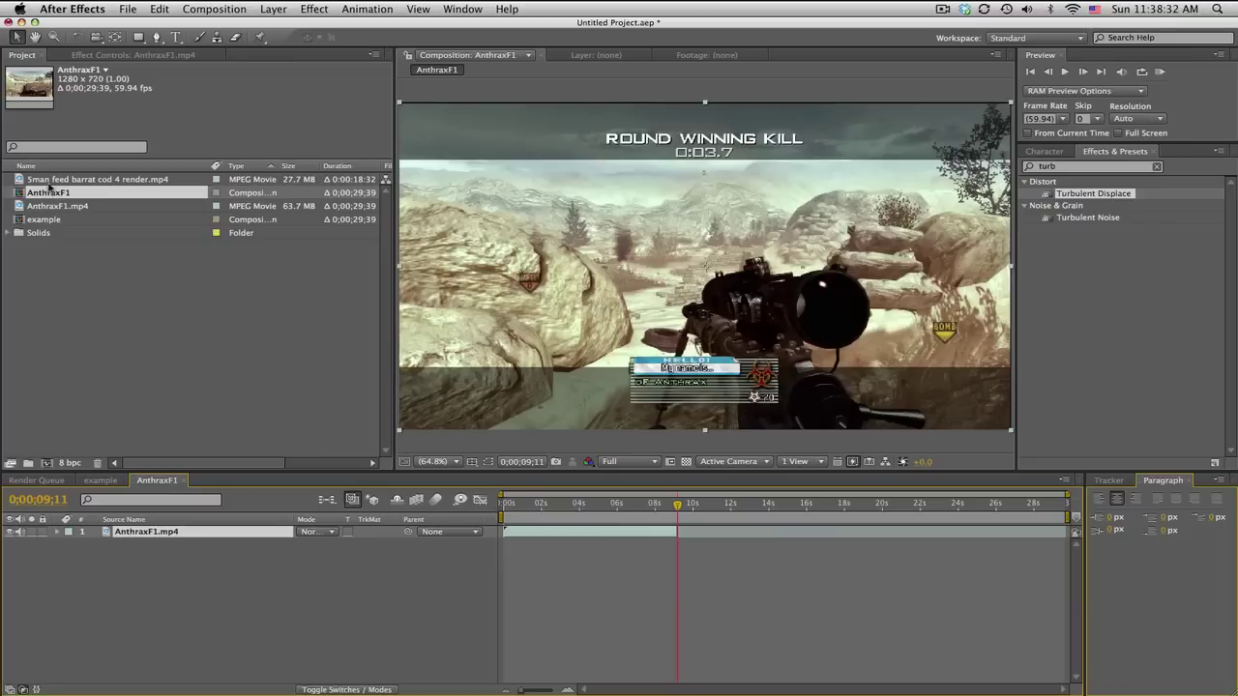
drag(54, 181, 667, 538)
click(831, 504)
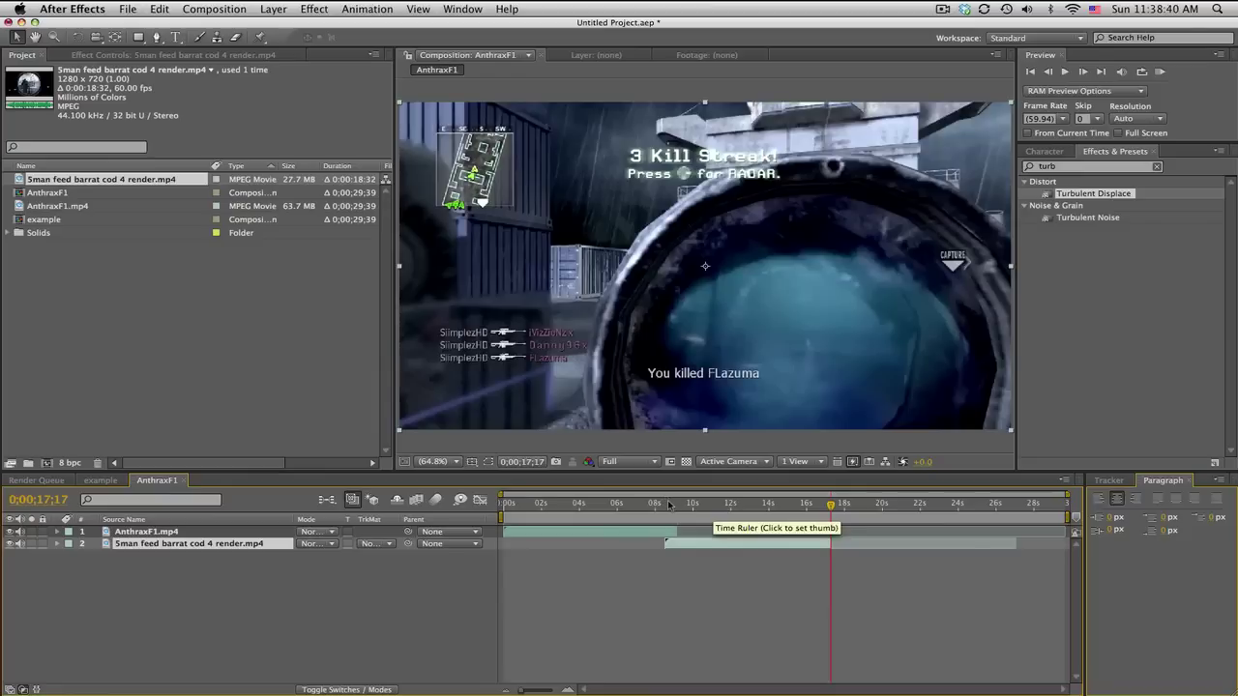
Set the work area around the cut, 8;00 to 9;32, and slide the second clip slightly earlier.
click(667, 503)
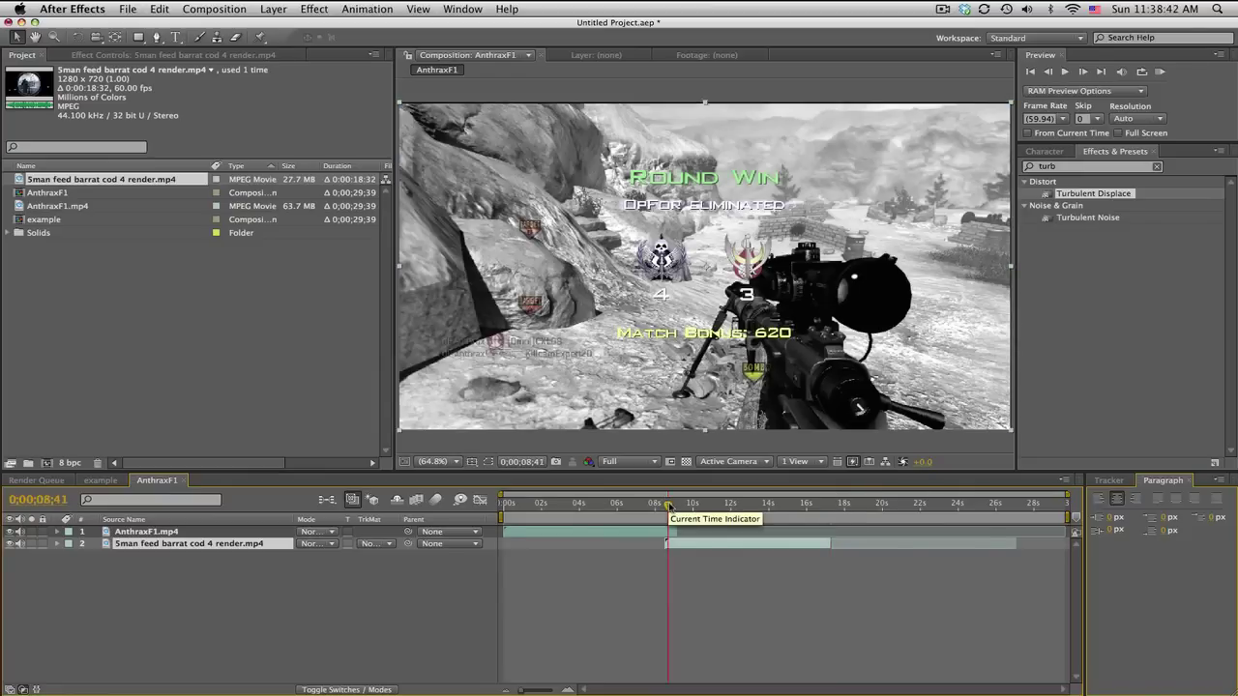
key(=)
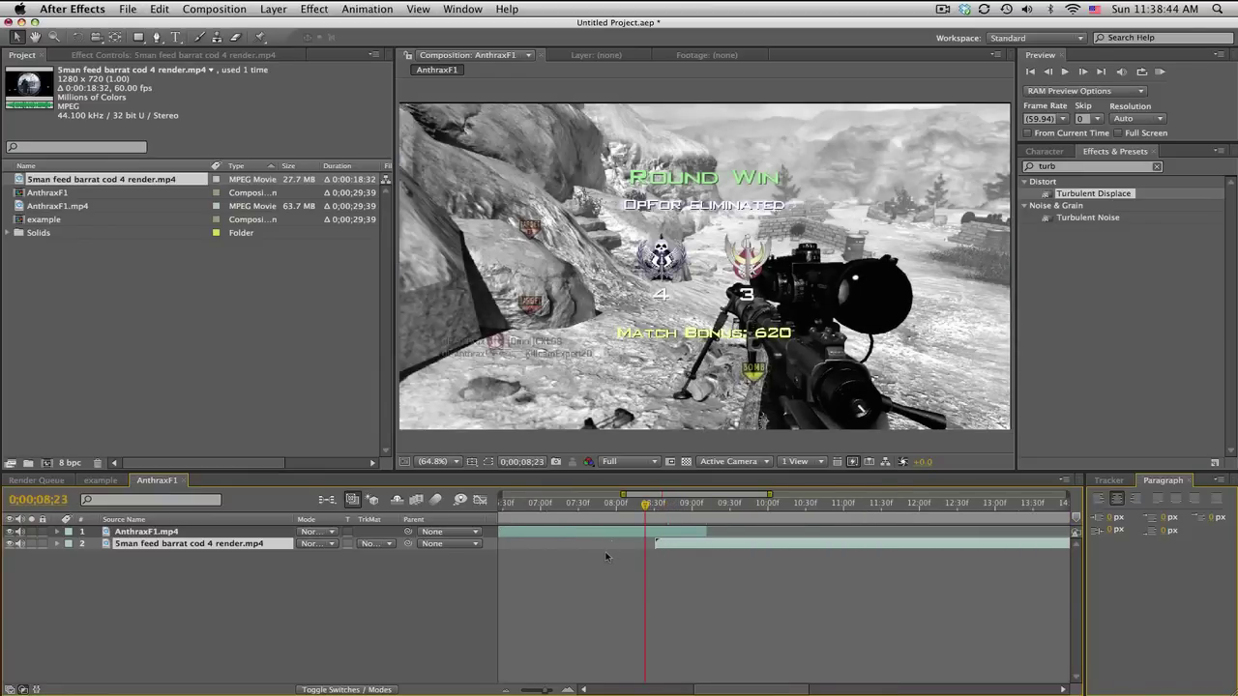
key(b)
click(732, 505)
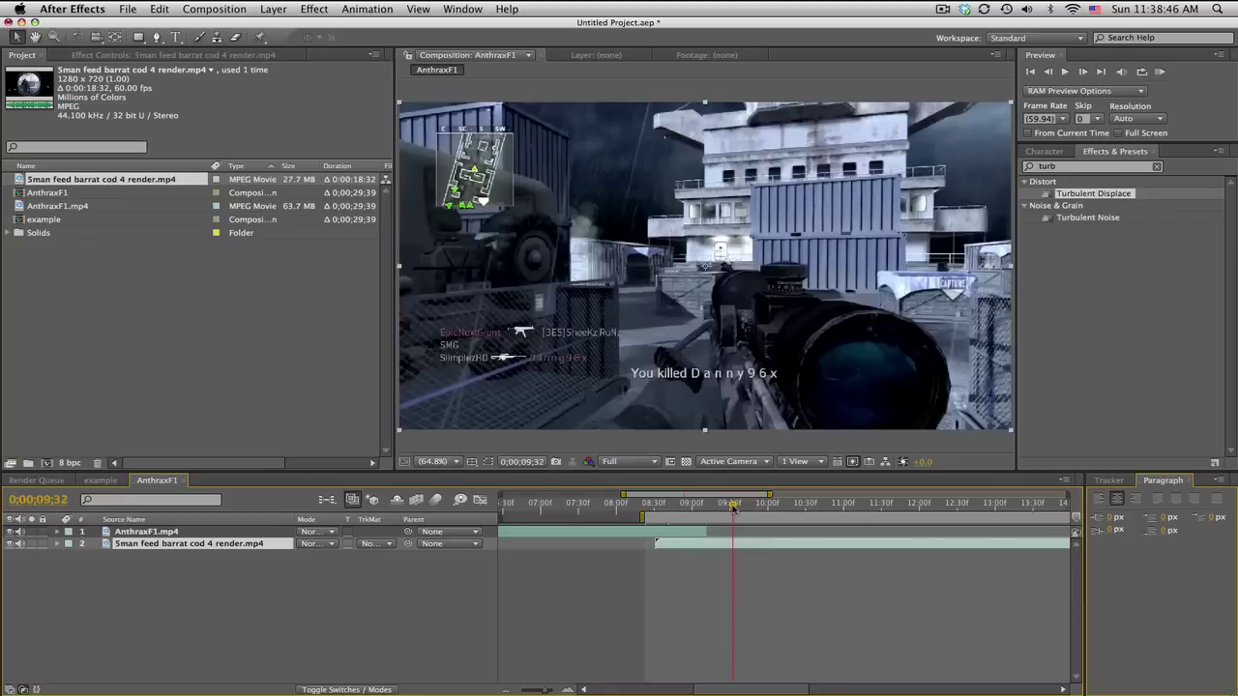
key(n)
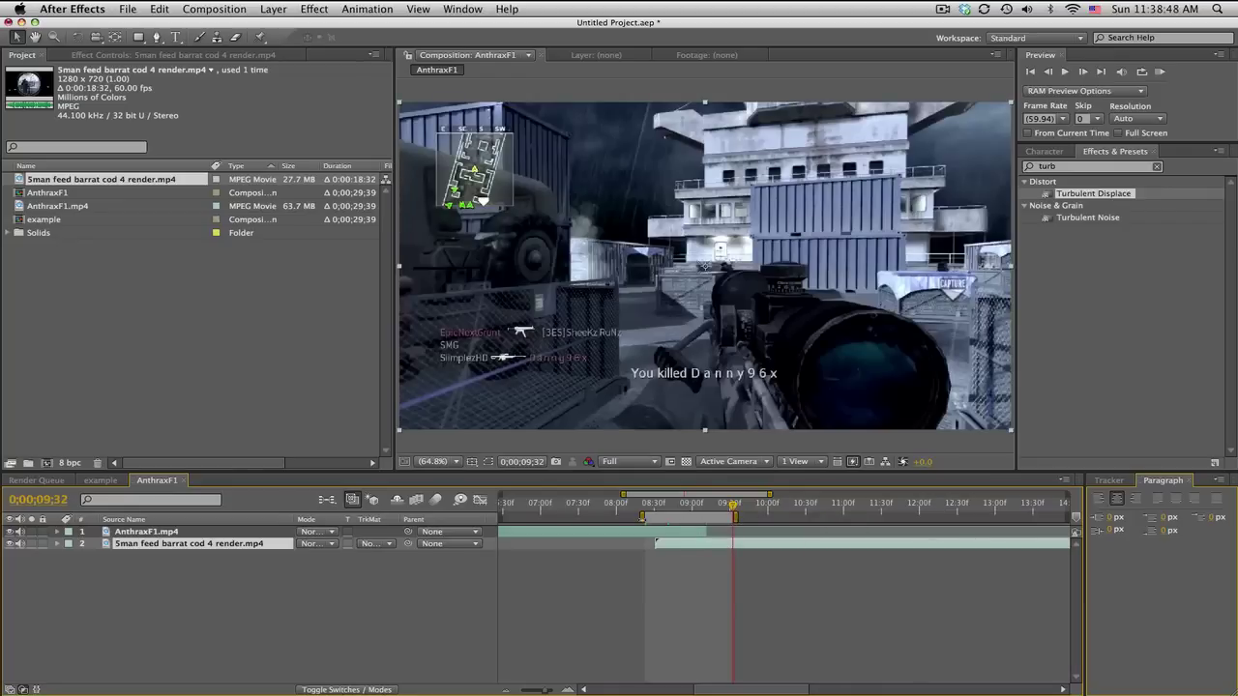
drag(644, 519, 620, 520)
drag(711, 547, 715, 545)
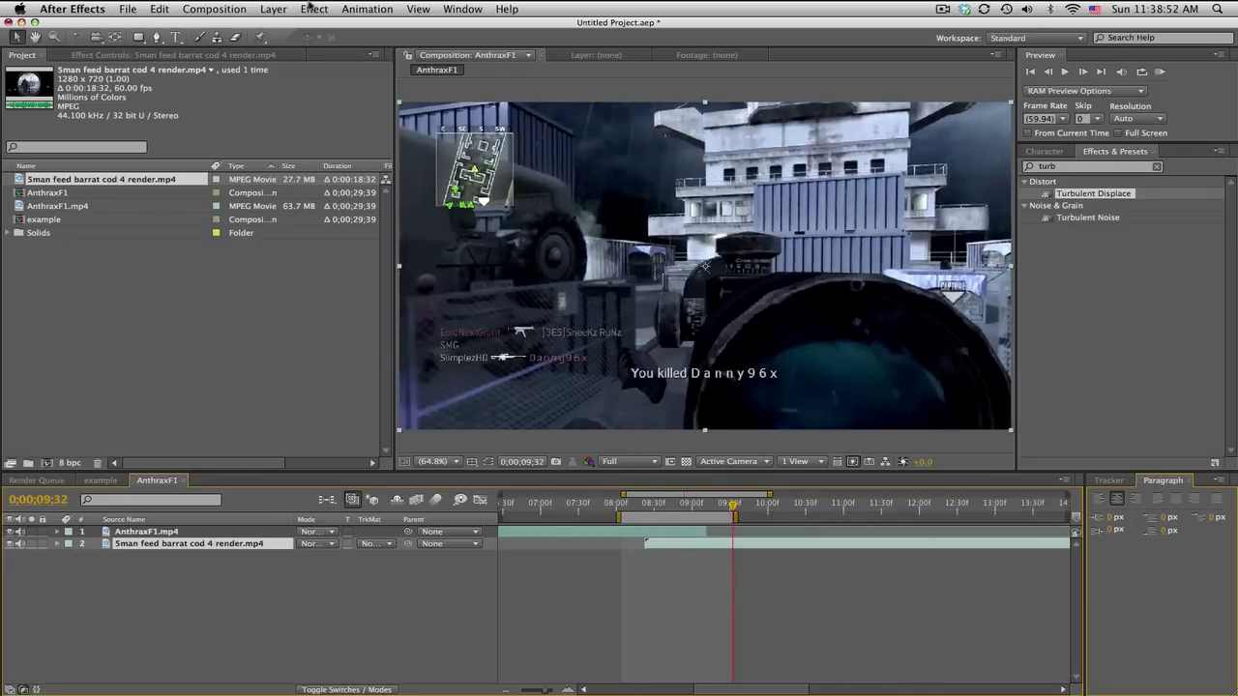
Add a new adjustment layer trimmed to run from 8;23 to 9;12.
click(272, 9)
mouse_move(290, 27)
click(502, 110)
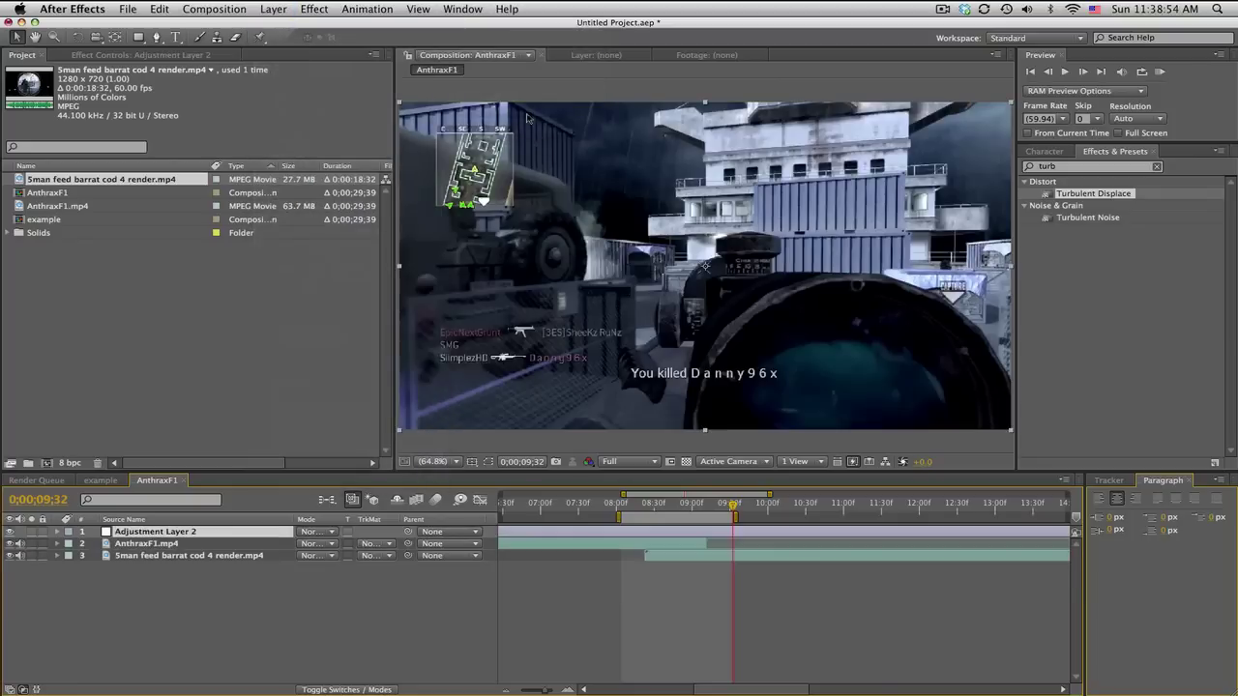
click(651, 505)
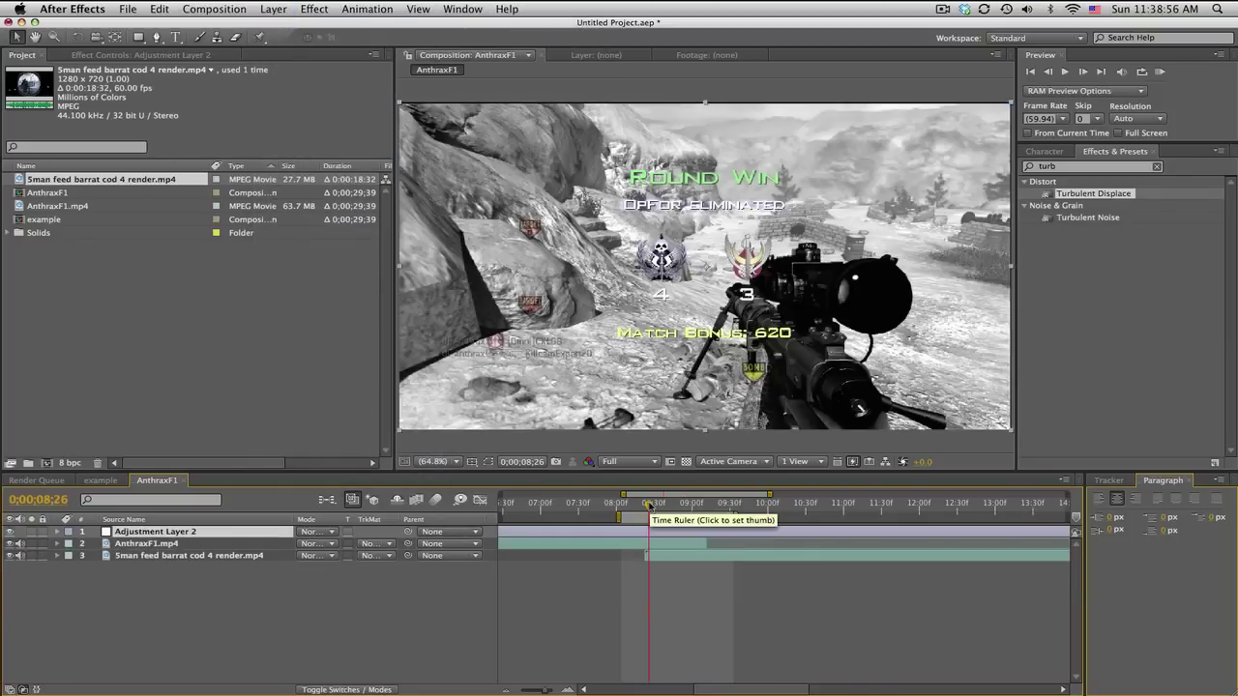
drag(651, 504, 647, 504)
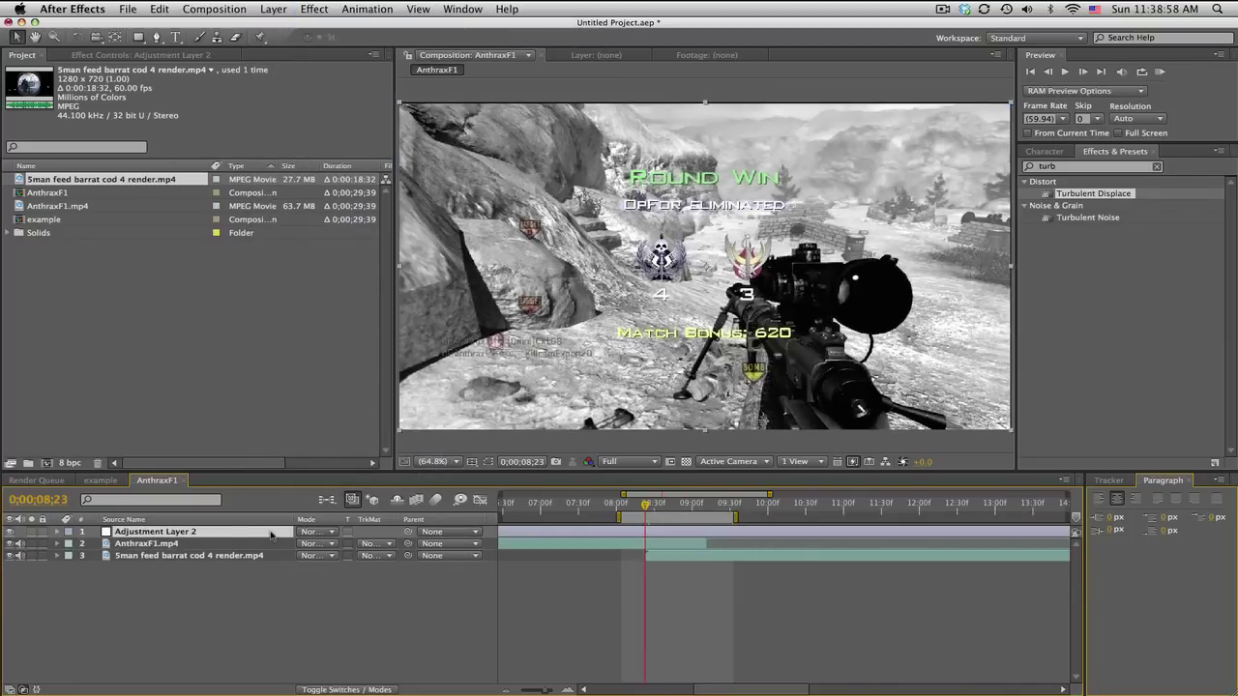
key(alt+bracketleft)
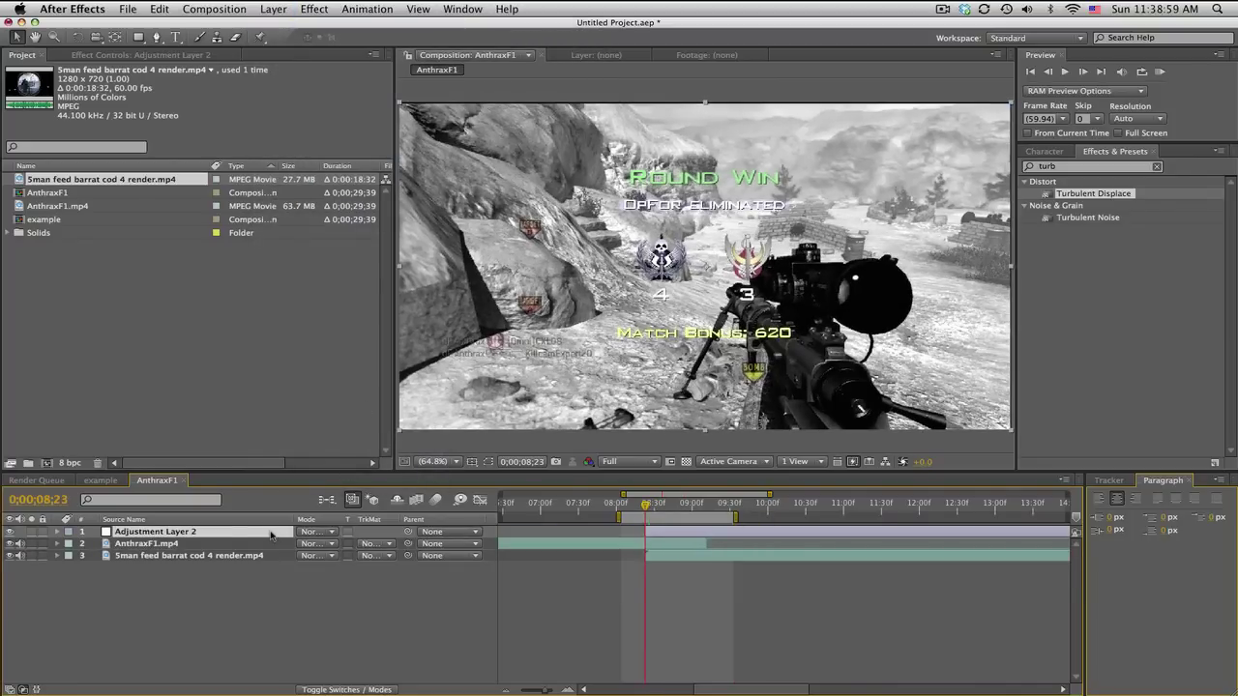
click(708, 505)
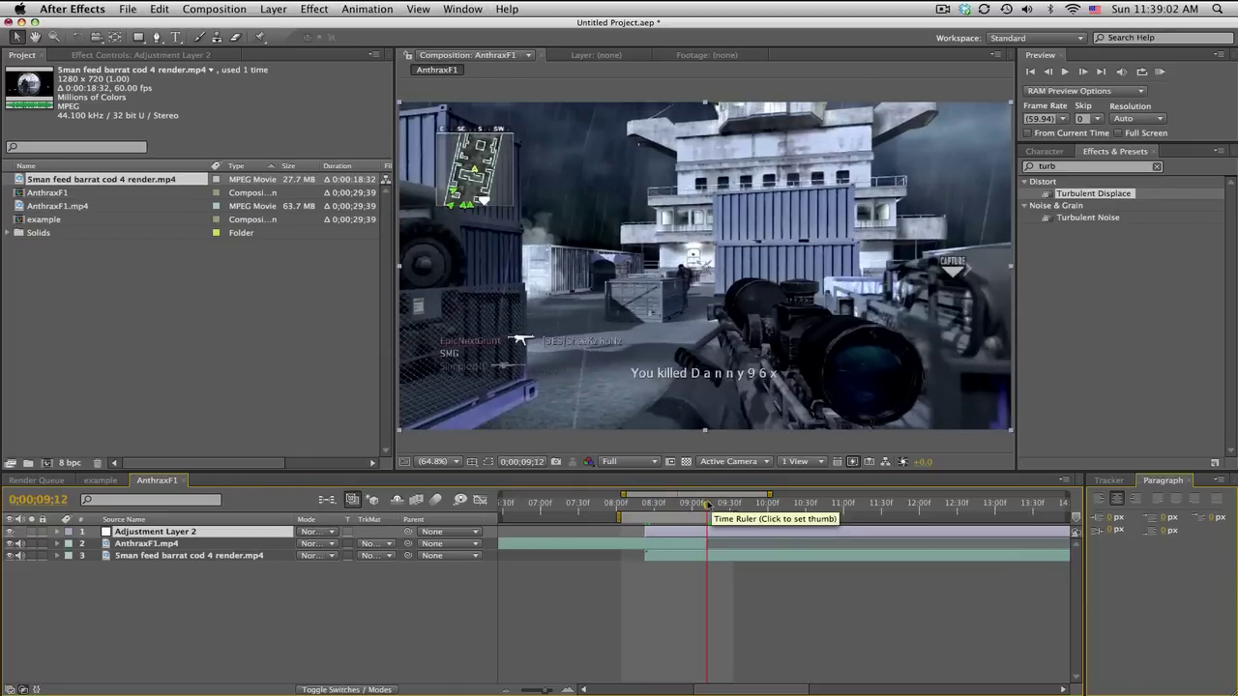
key(alt+bracketright)
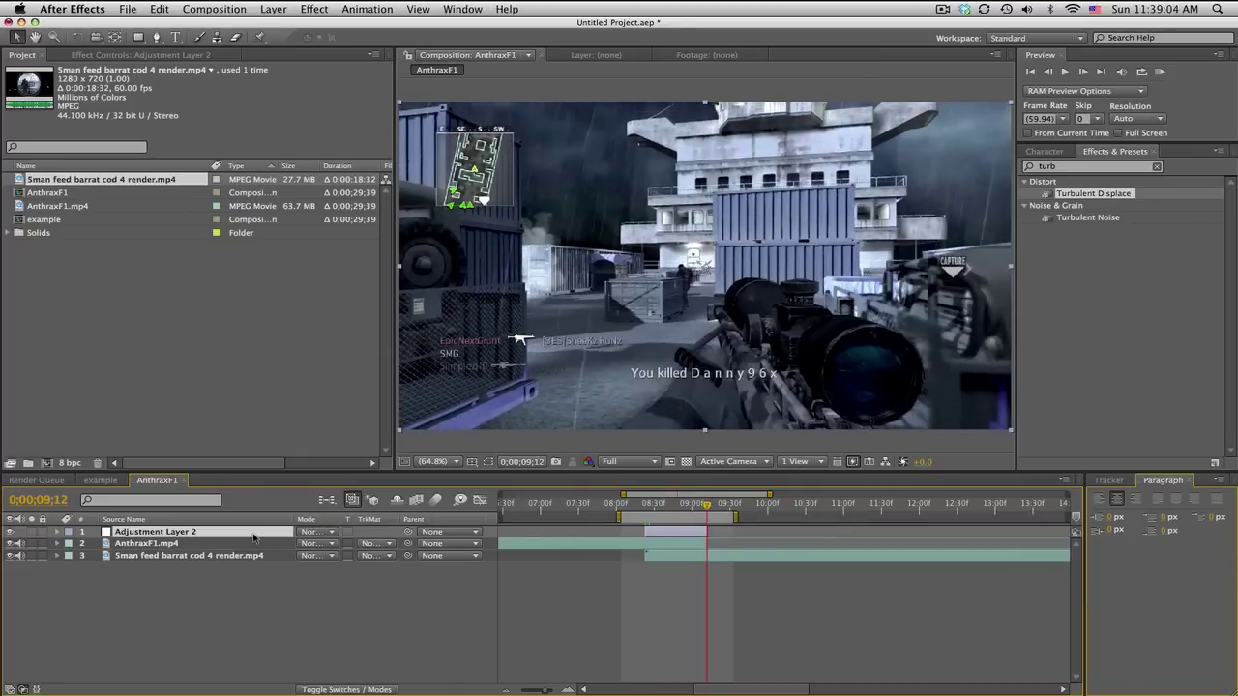
Rename the adjustment layer 'TV Warp'.
key(Return)
text(TV Warp)
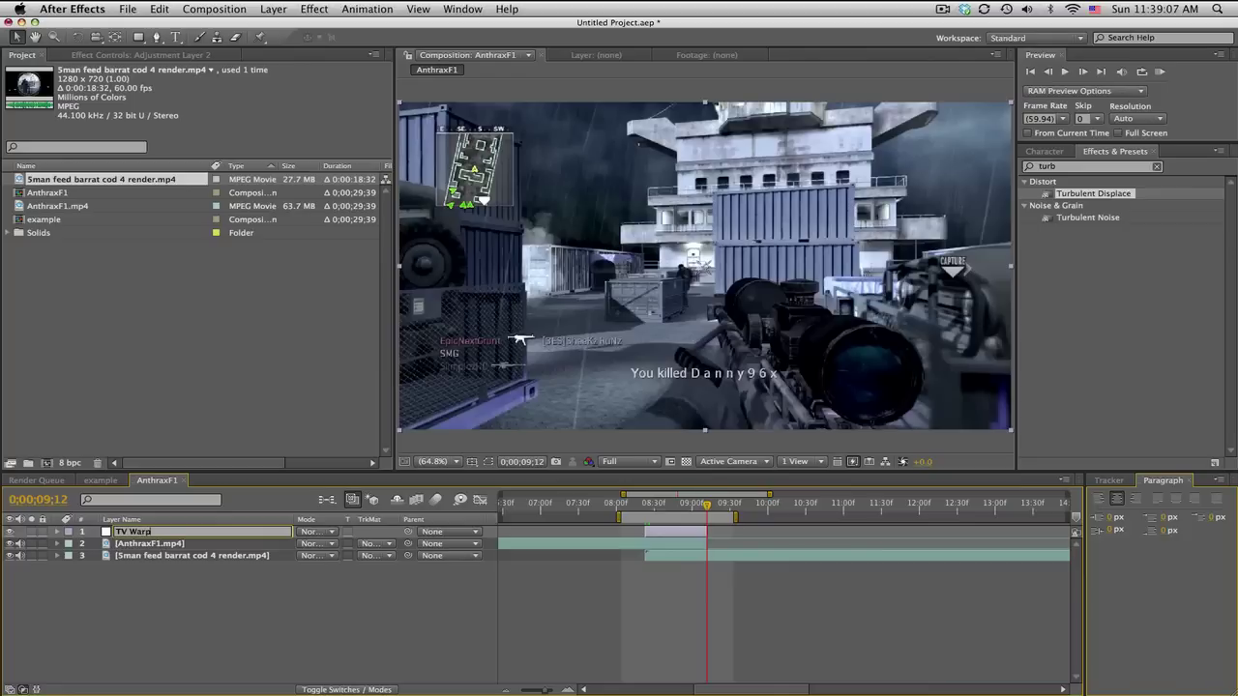
key(Return)
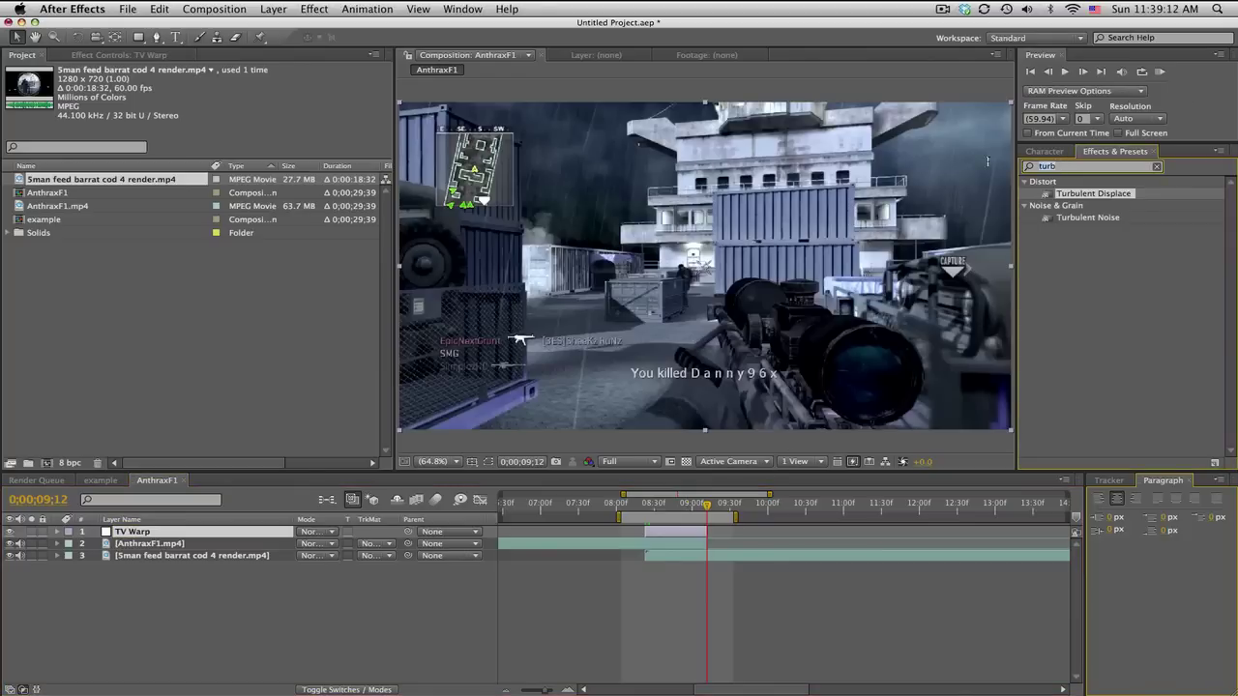
Apply the Bad TV 3 – weak preset to the TV Warp layer.
key(BackSpace)
key(BackSpace)
key(BackSpace)
key(BackSpace)
text(tv)
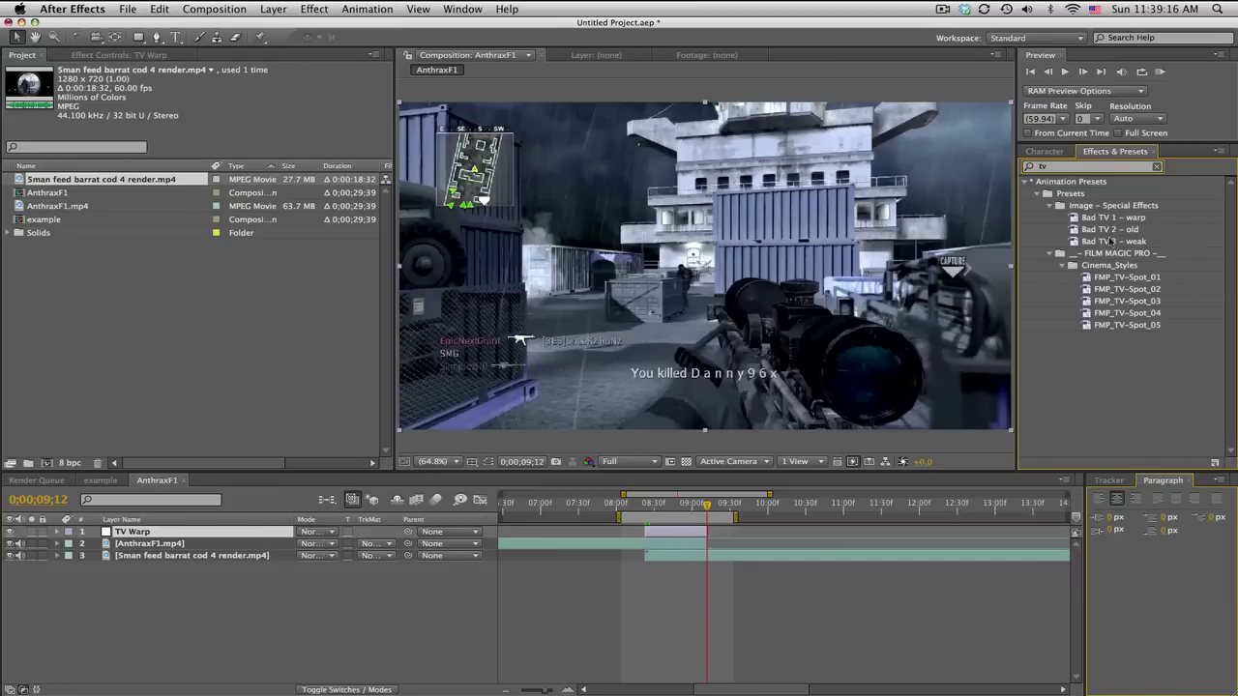
drag(1114, 244, 664, 533)
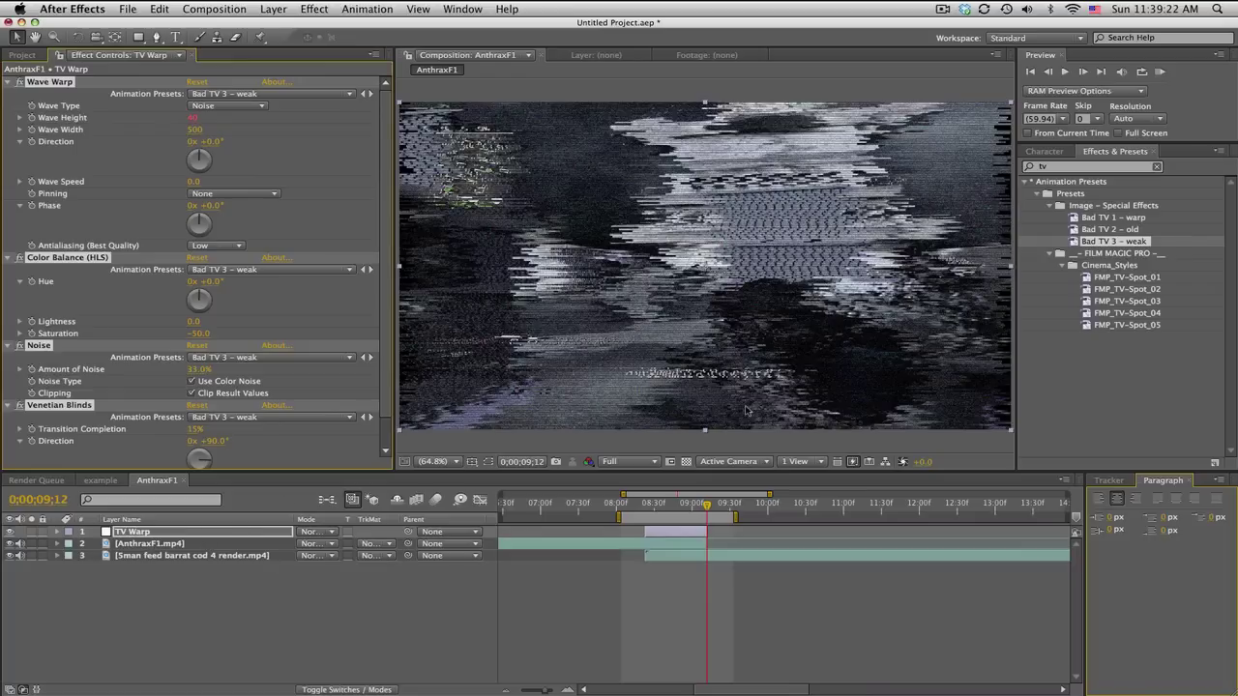
Set Color Balance (HLS) Saturation to 0 and Amount of Noise to 5%.
click(278, 321)
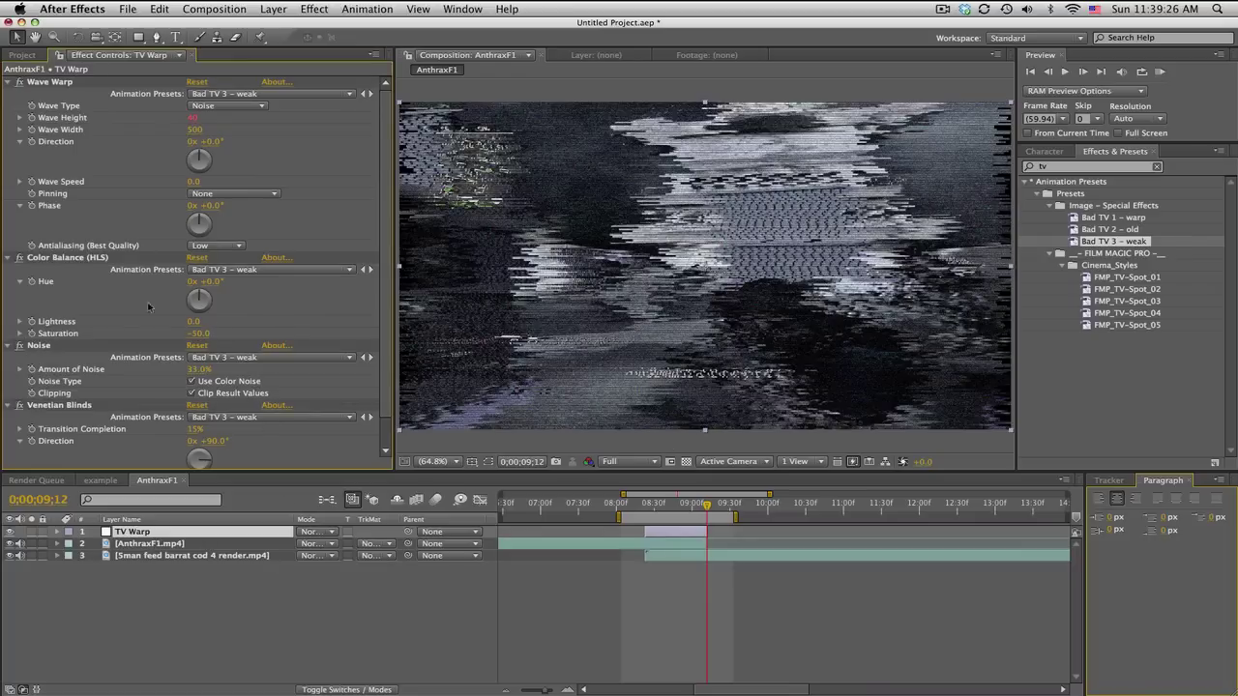
click(198, 334)
text(0)
key(Return)
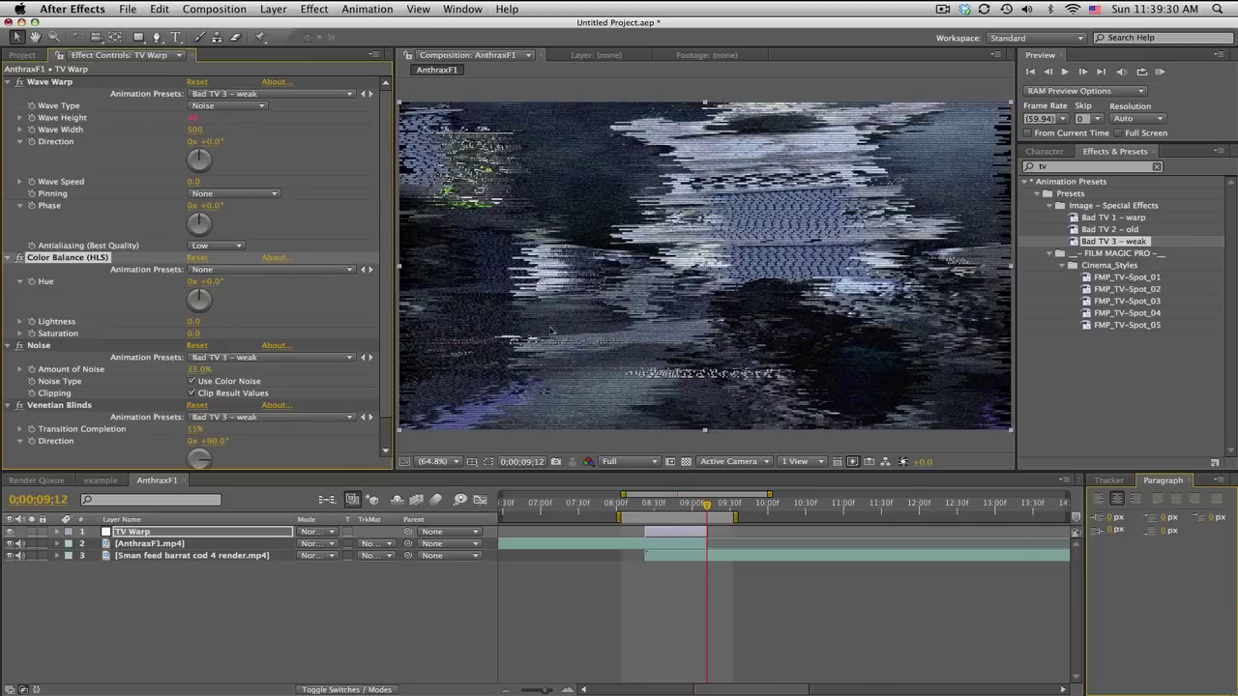
click(196, 370)
text(5)
key(Return)
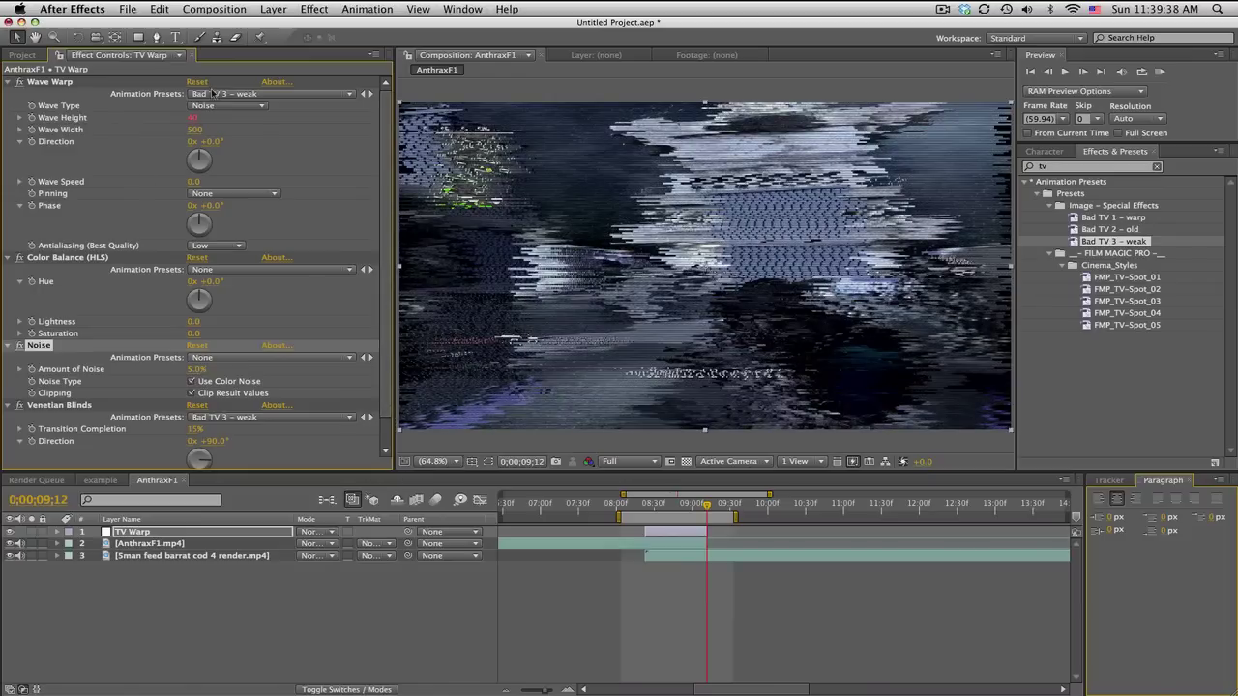
Disable the Wave Height expression and keyframe Wave Height at 0 at 8;23.
click(184, 534)
key(e)
key(e)
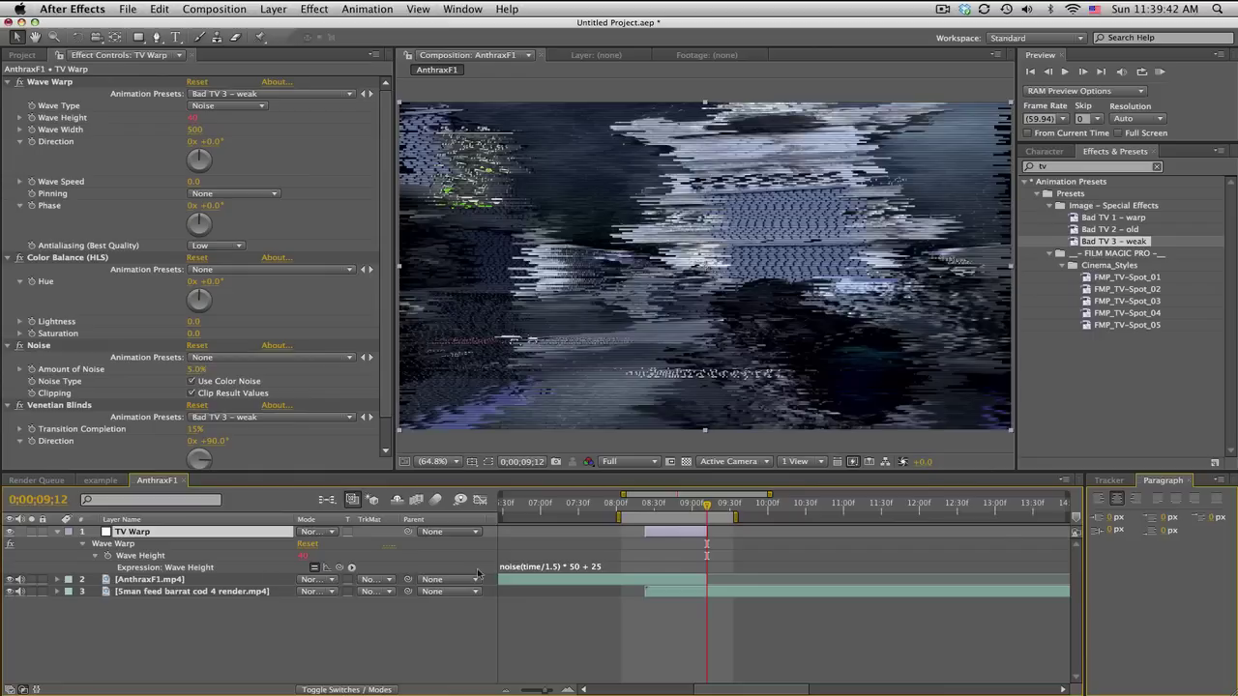
click(315, 568)
click(646, 504)
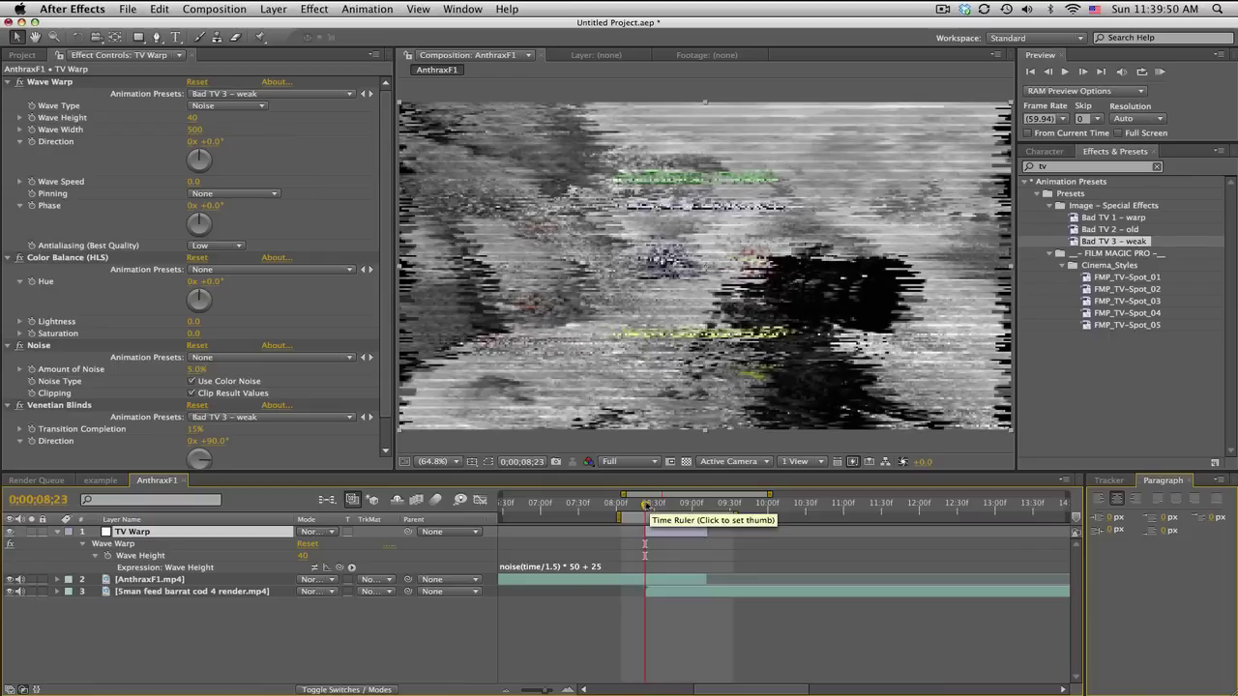
click(32, 117)
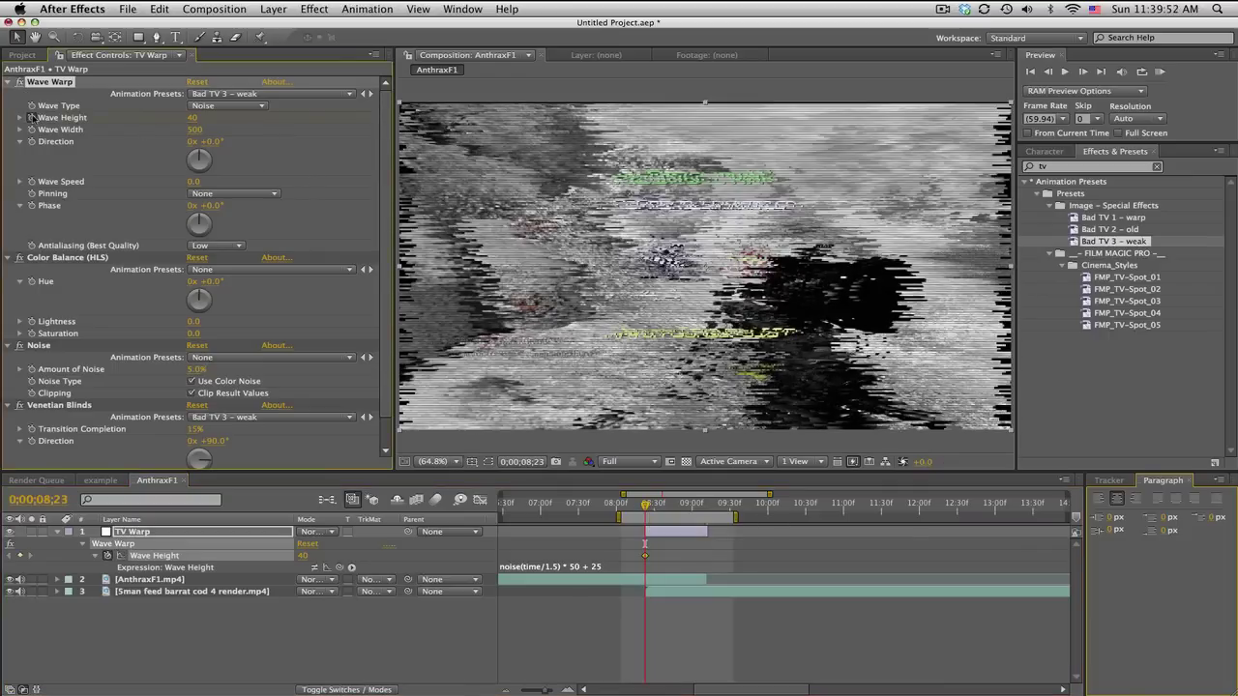
click(305, 556)
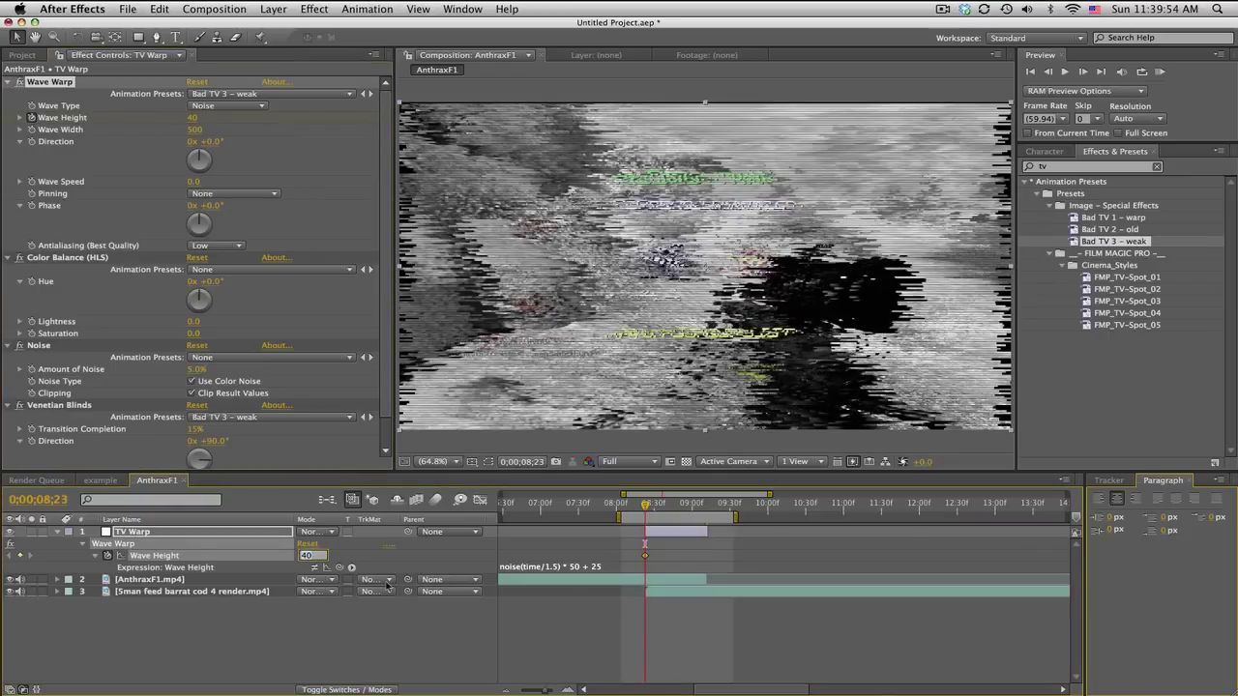
text(0)
key(Return)
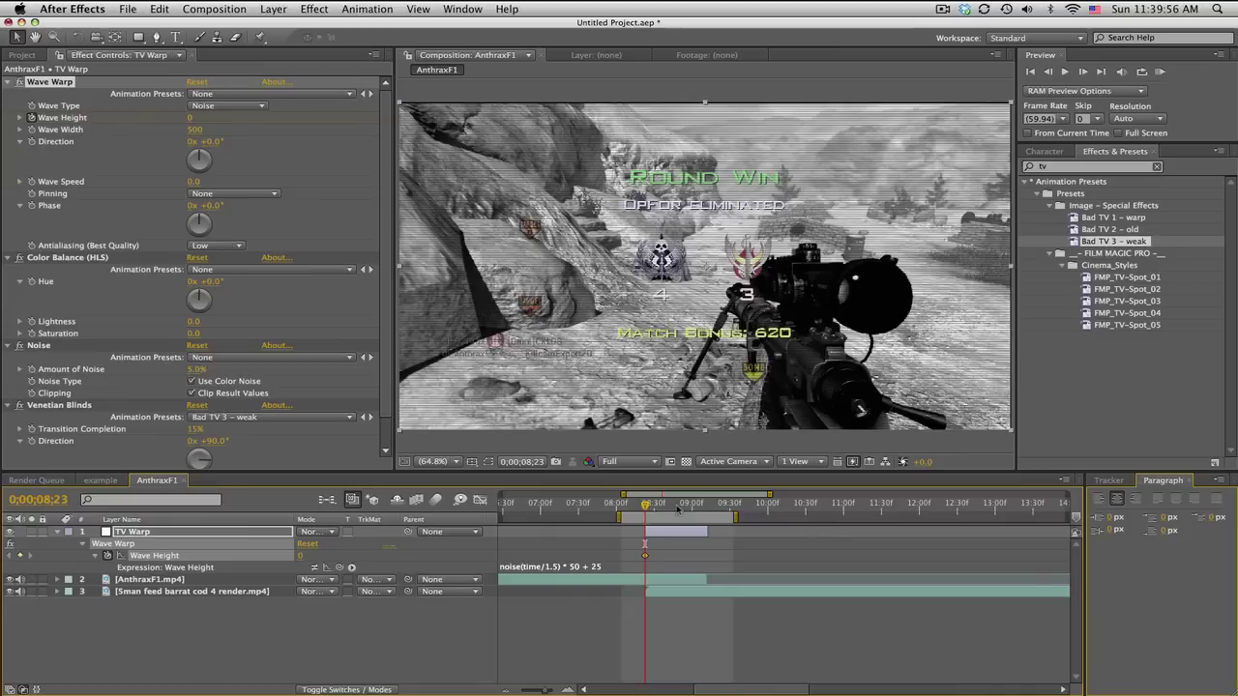
Add Wave Height keyframes of 50 at 8;47 and 0 at 9;11.
click(675, 504)
click(304, 557)
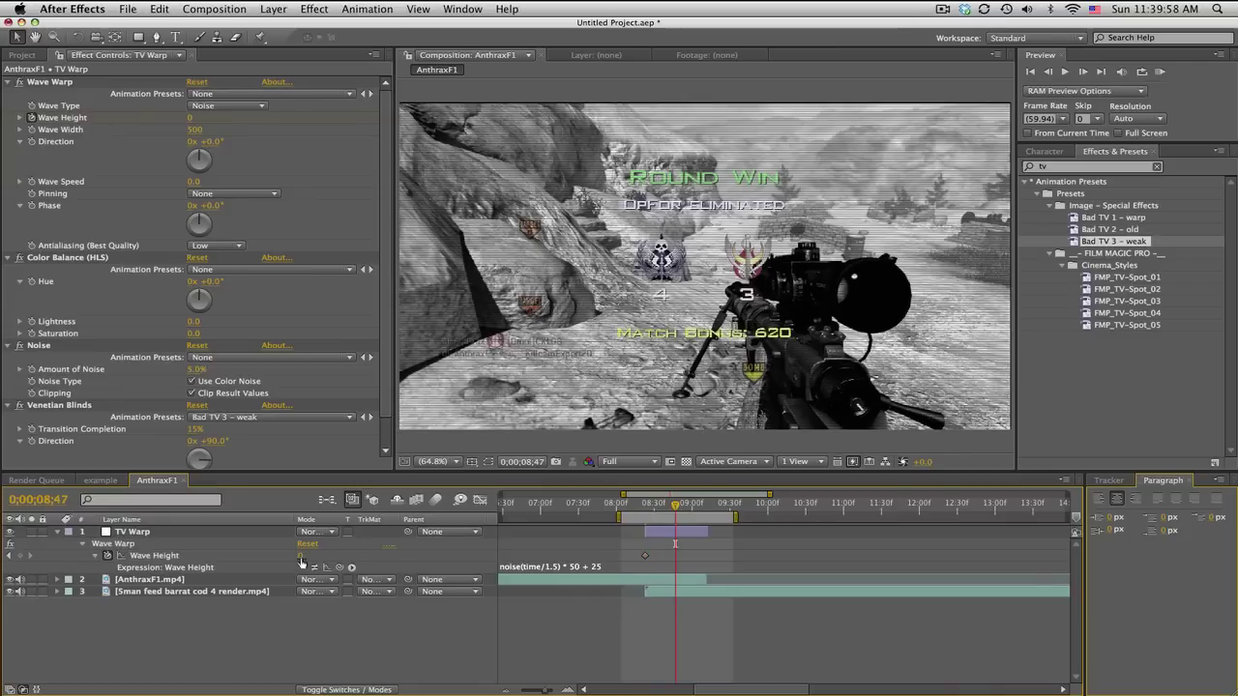
text(50)
key(Return)
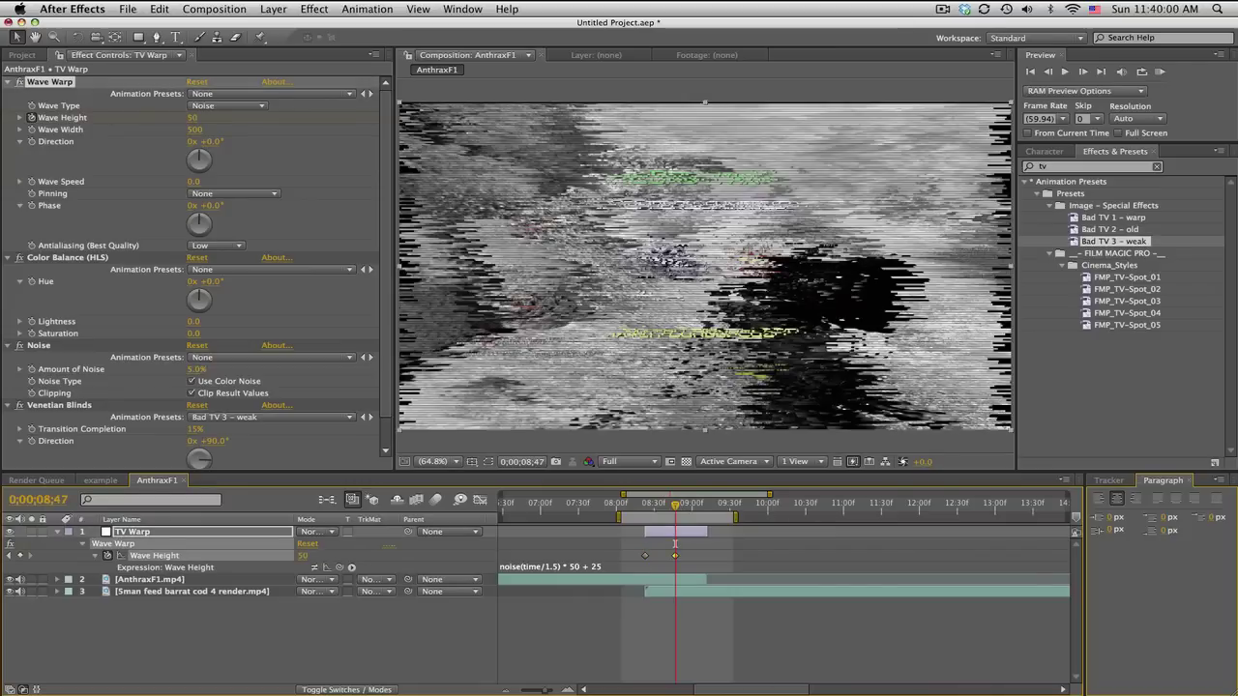
click(706, 503)
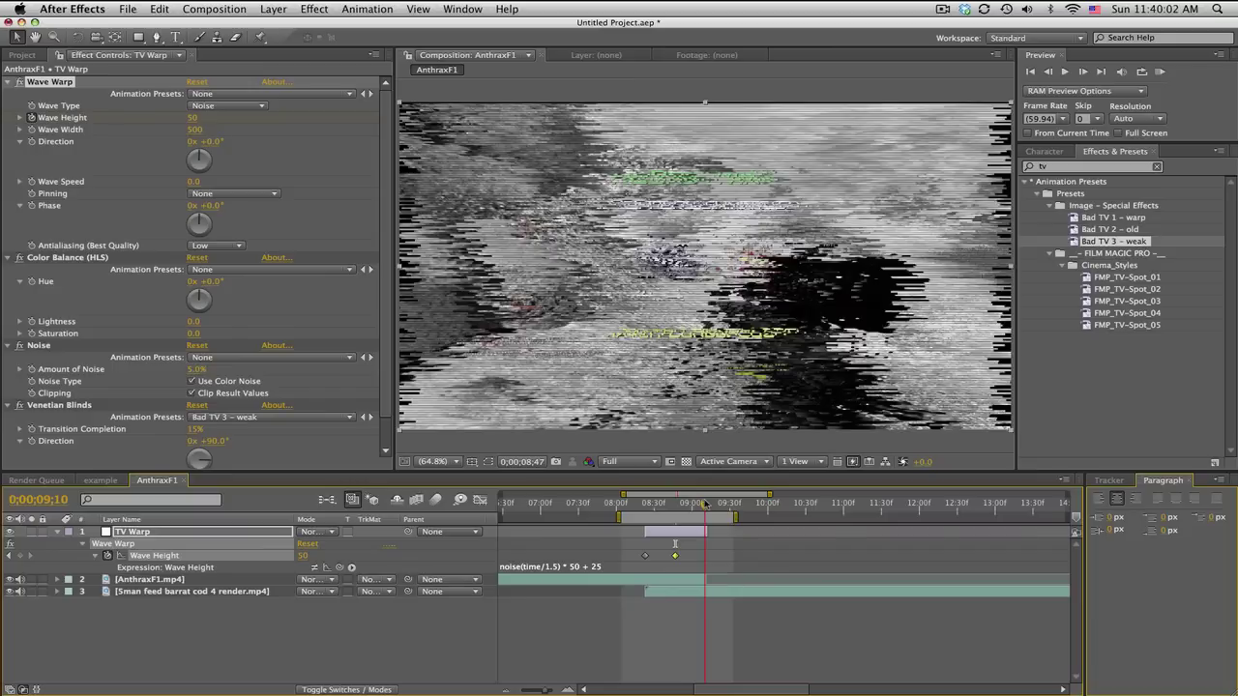
click(306, 557)
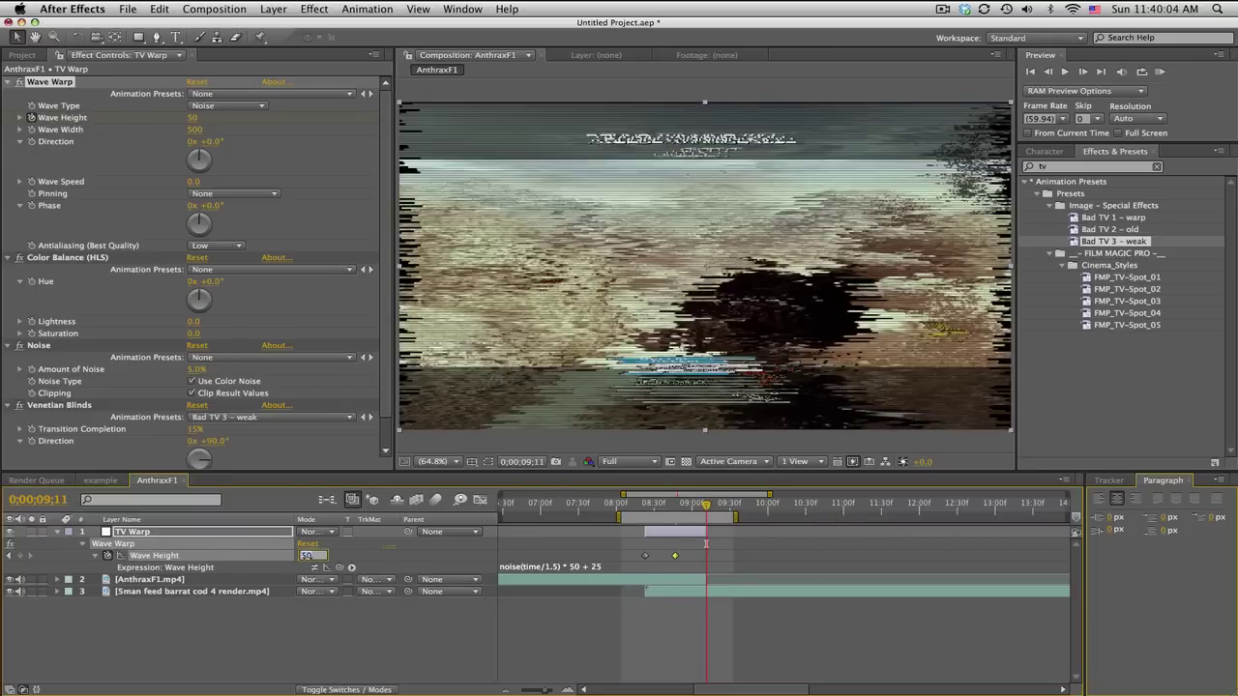
key(Return)
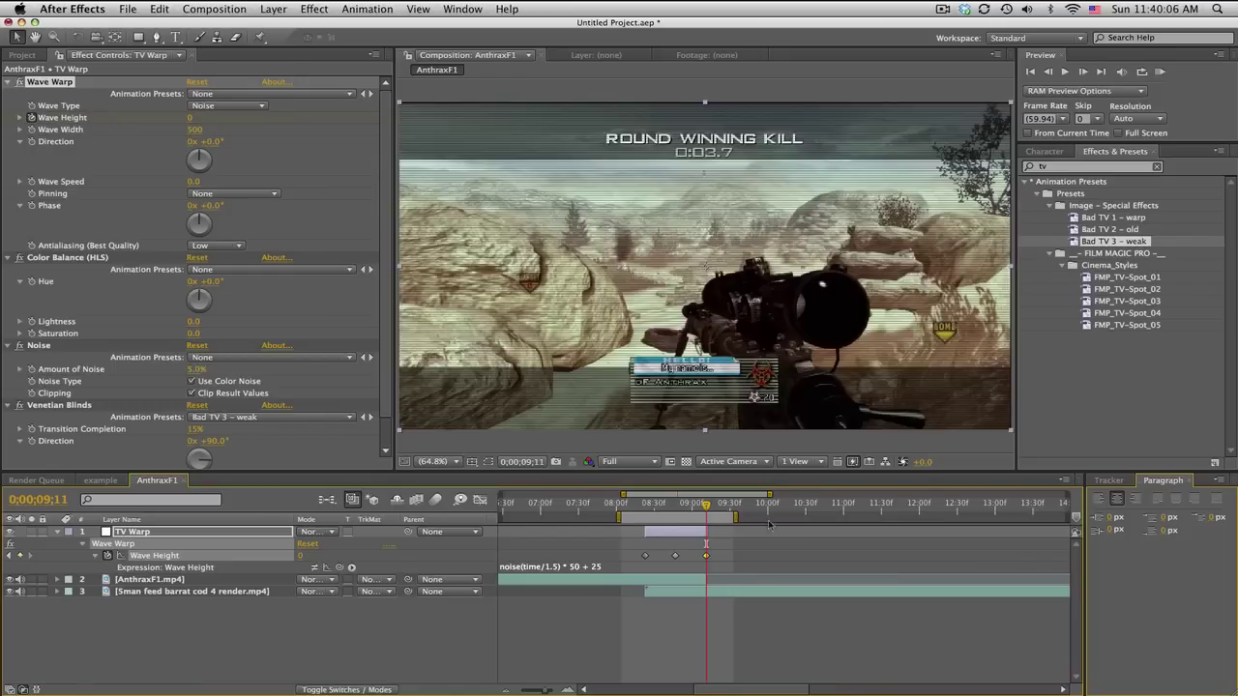
mouse_move(653, 504)
mouse_down()
mouse_move(689, 504)
mouse_move(661, 504)
mouse_up()
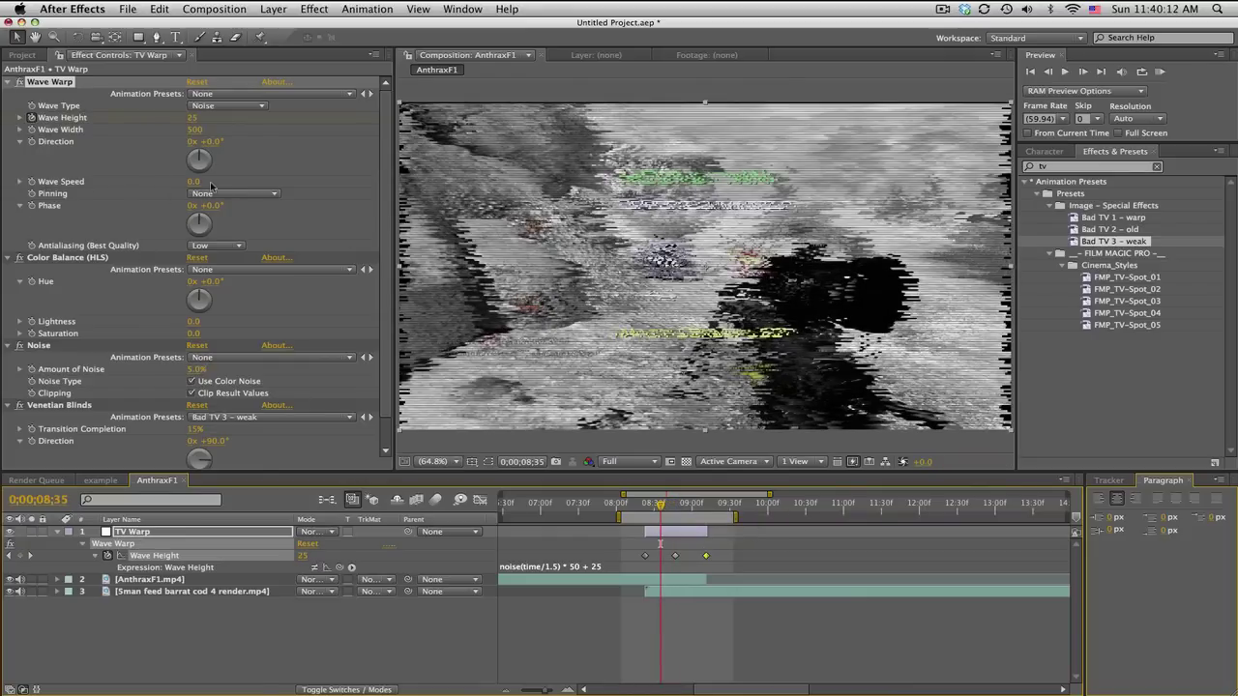
Set Wave Speed to 1.0.
click(195, 181)
text(1)
key(Return)
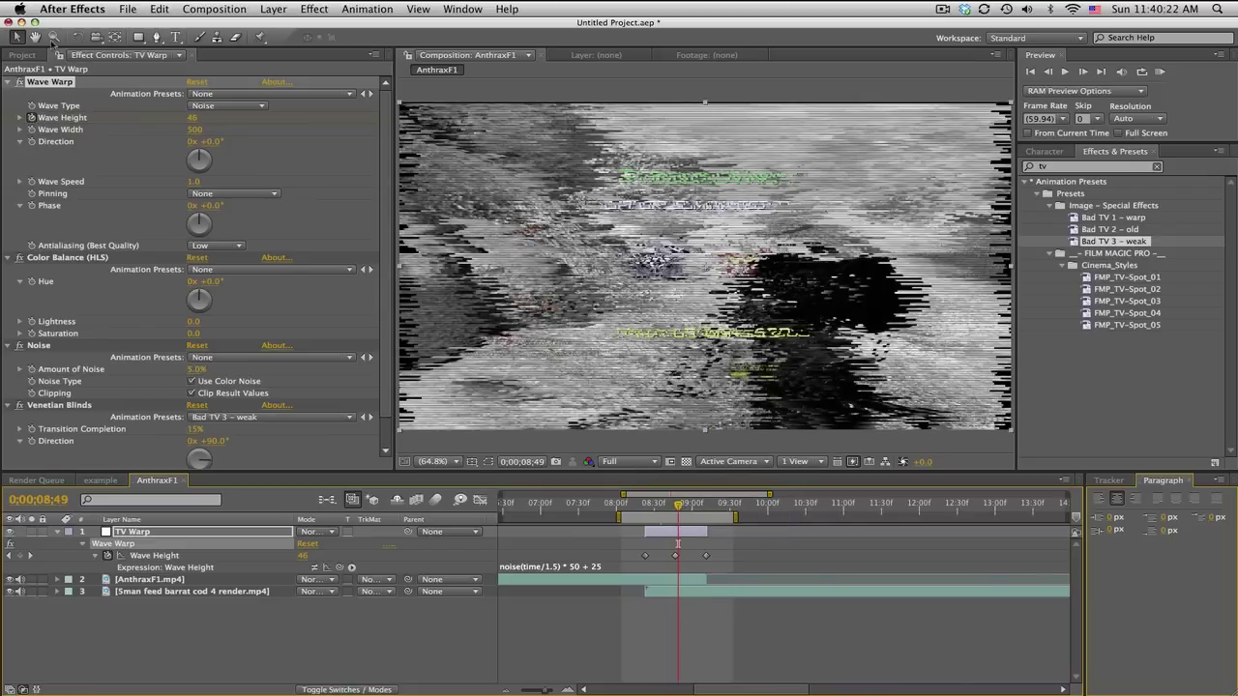
Collapse the Wave Warp, Color Balance, Noise and Venetian Blinds settings, then keyframe Offset's Shift Center To at 8;23.
click(7, 82)
click(7, 93)
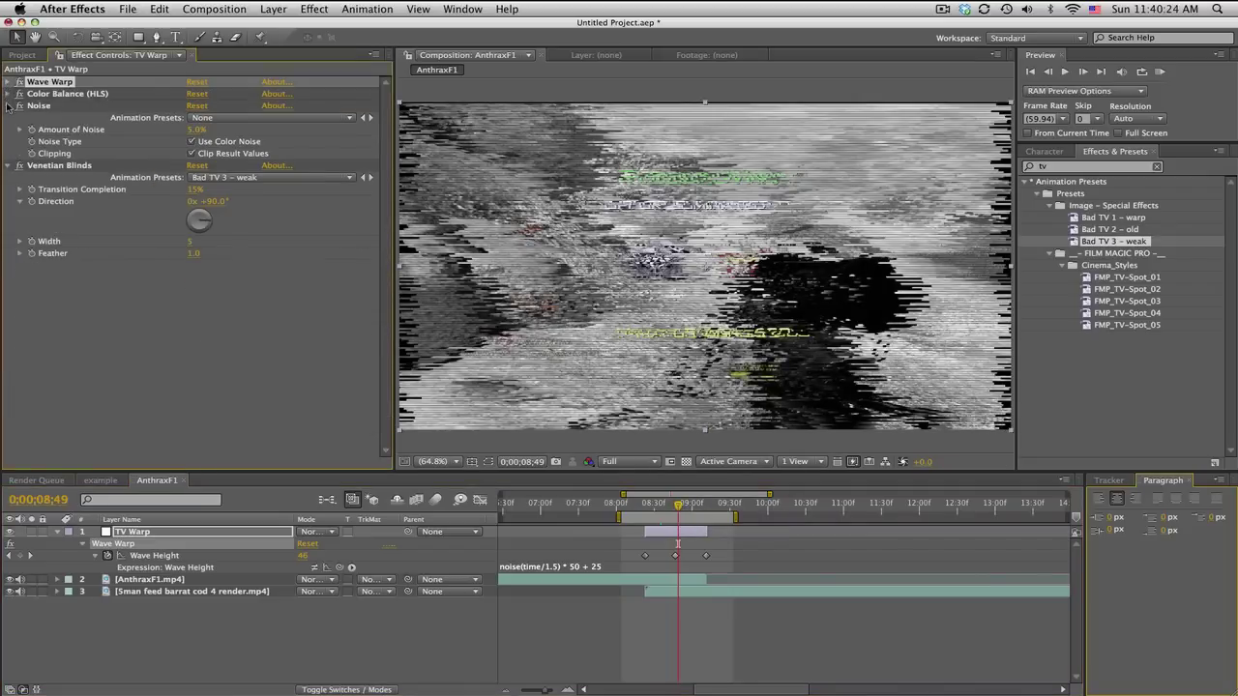
click(7, 106)
click(6, 117)
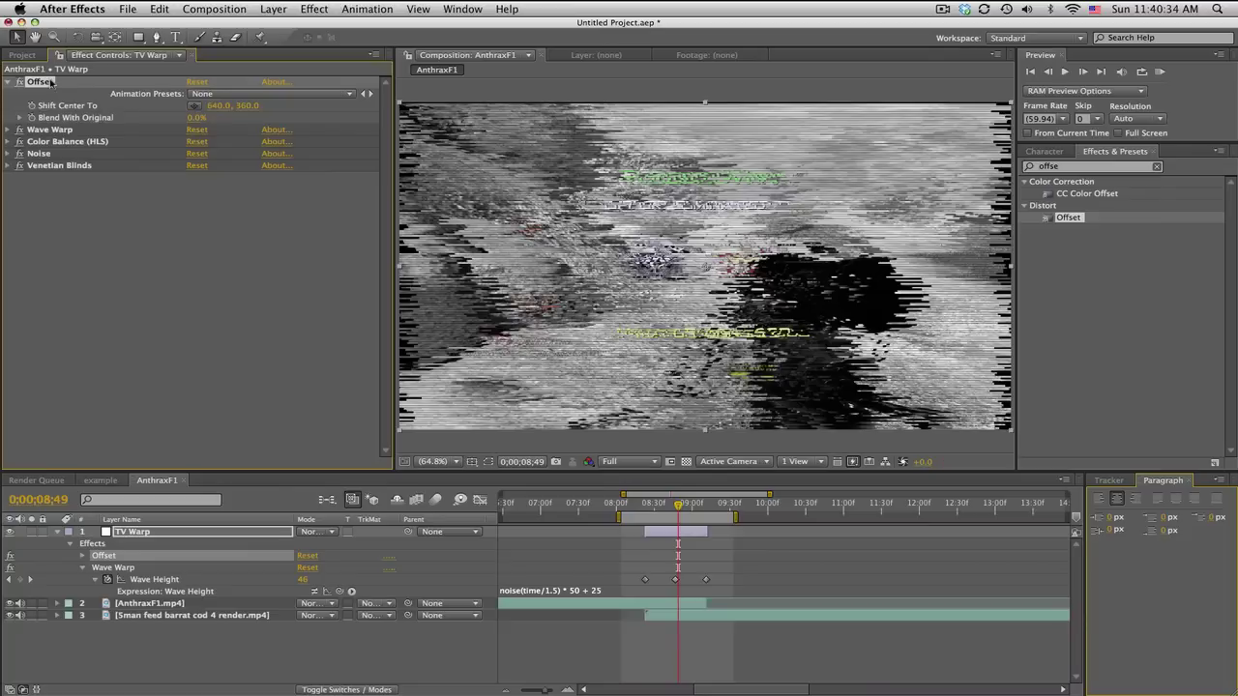
click(645, 505)
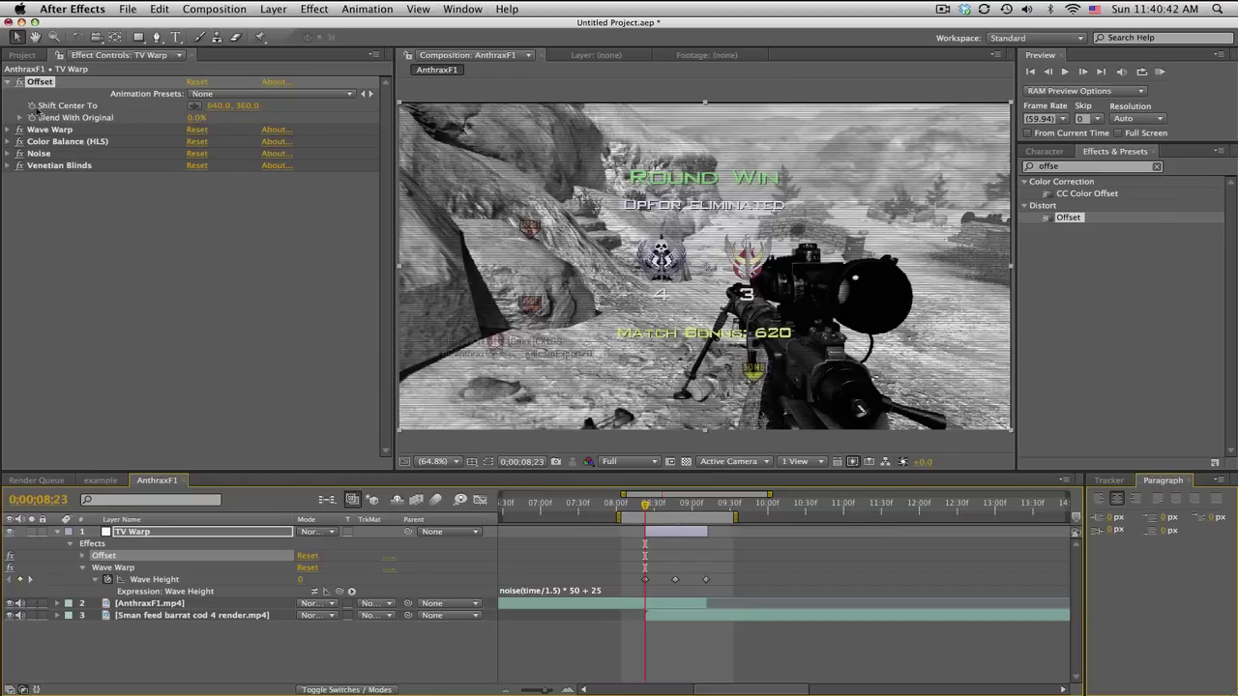
click(31, 104)
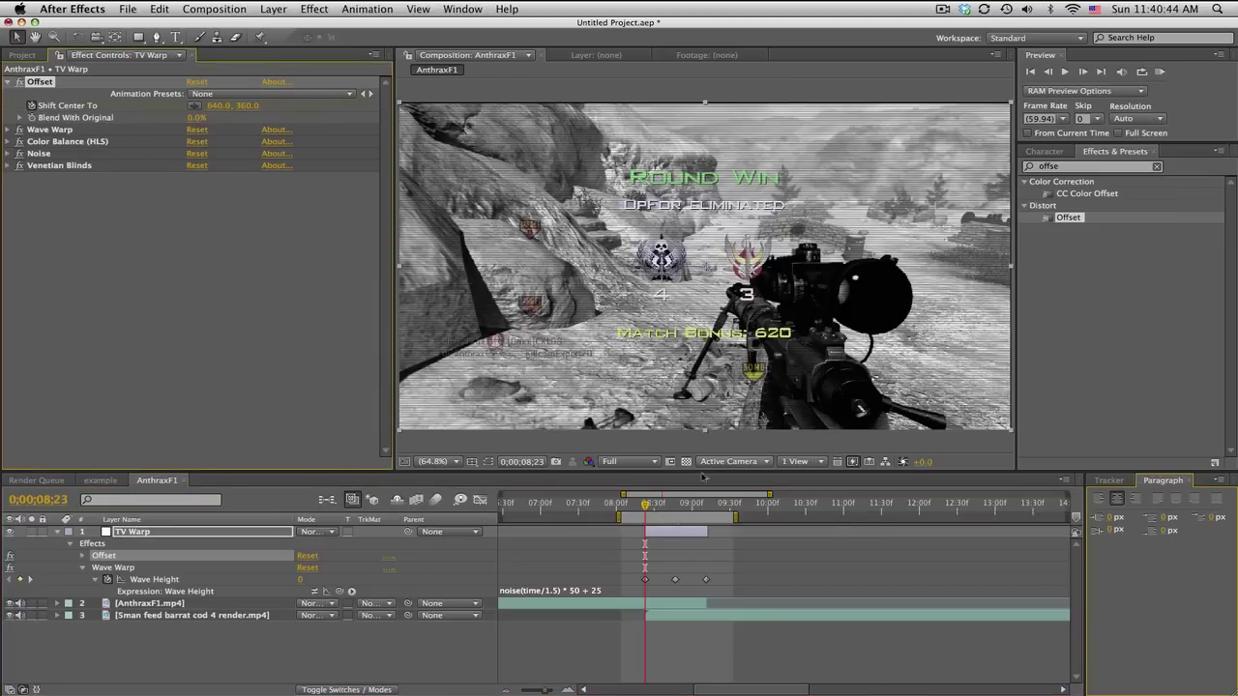
Keyframe Shift Center To down to 640,749 at 8;47 and back to 640,360 at 9;11.
click(676, 505)
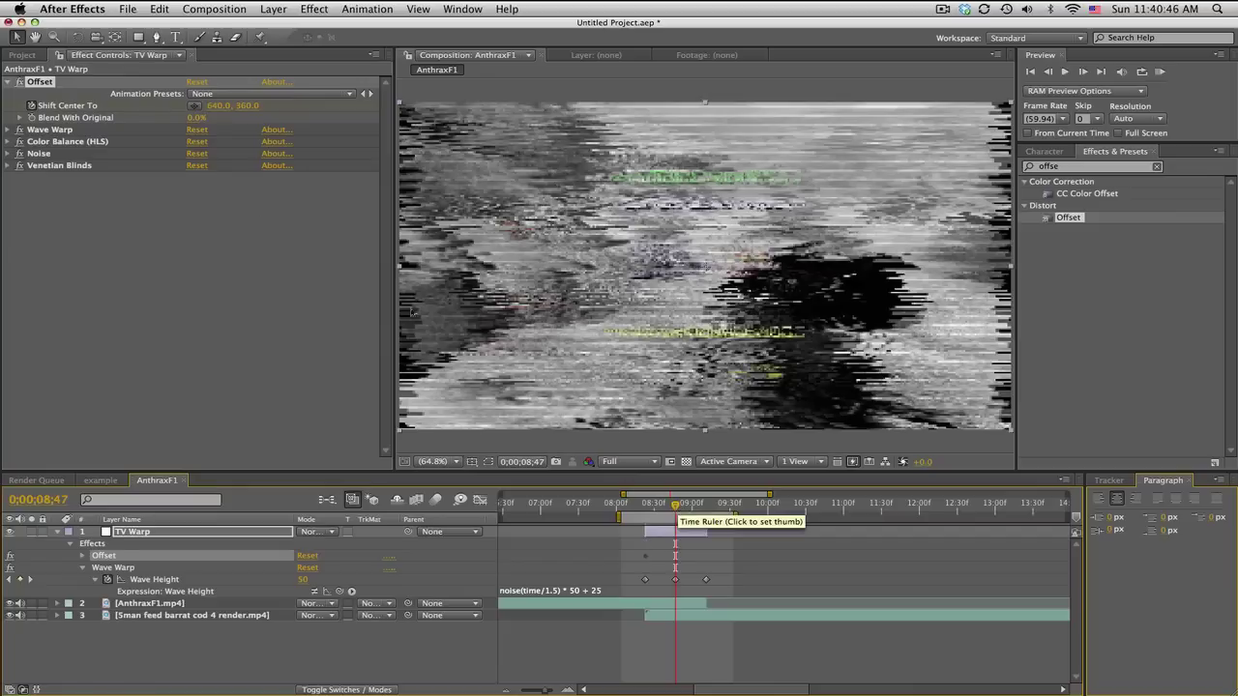
drag(706, 265, 705, 442)
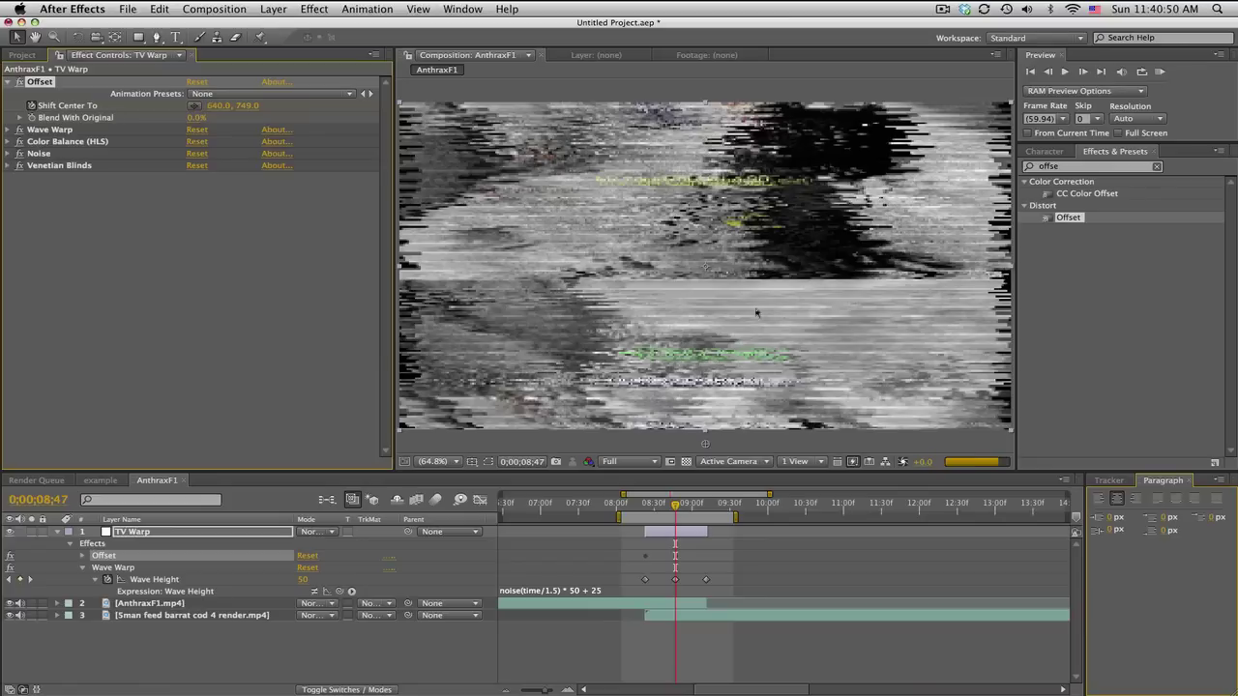
drag(700, 510, 705, 509)
click(249, 106)
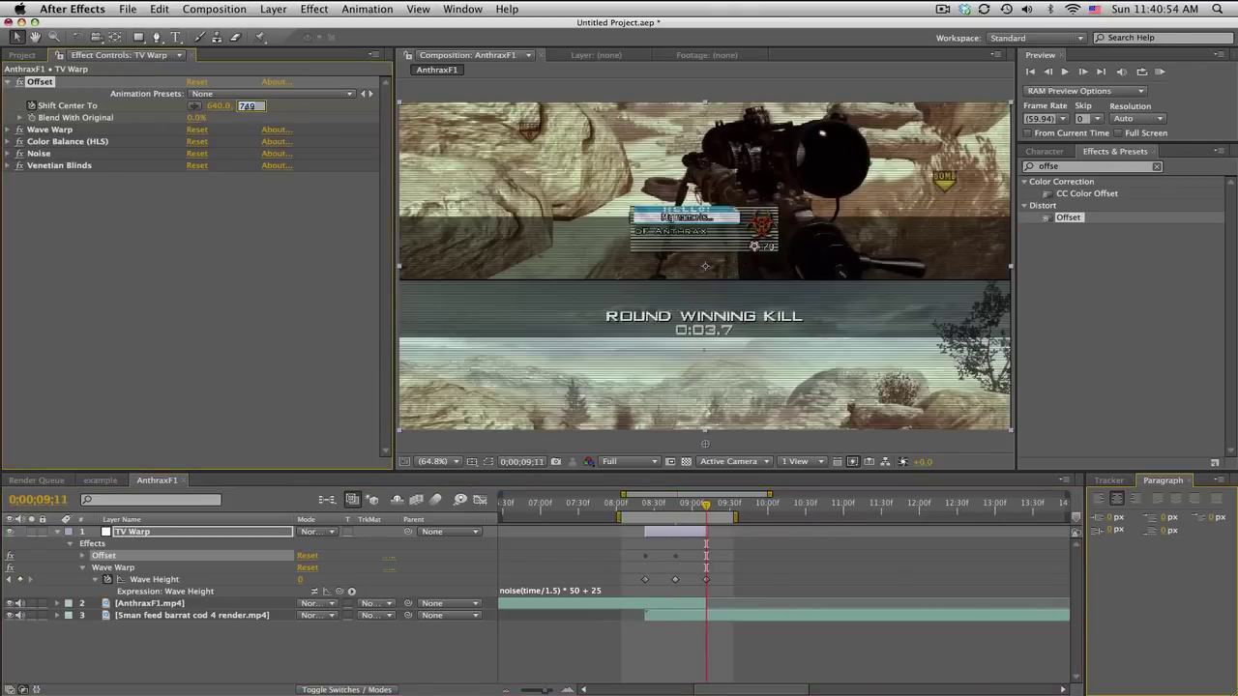
text(360)
key(Return)
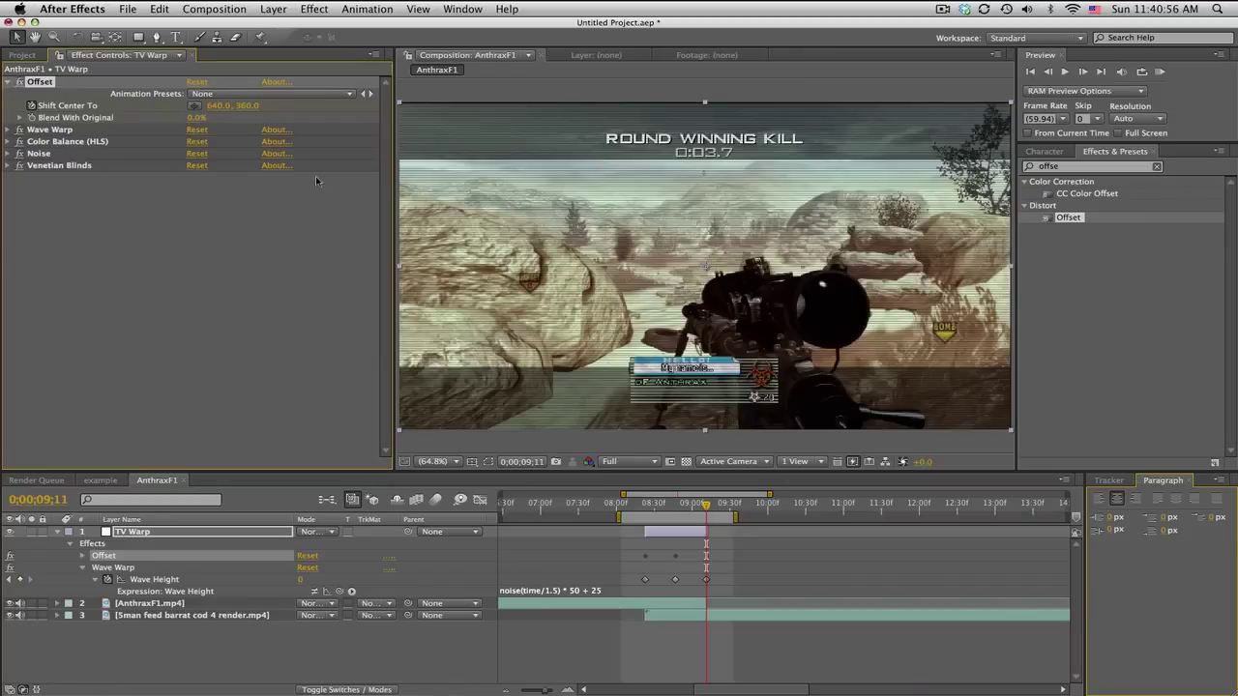
mouse_move(645, 503)
mouse_down()
mouse_move(712, 506)
mouse_move(646, 507)
mouse_up()
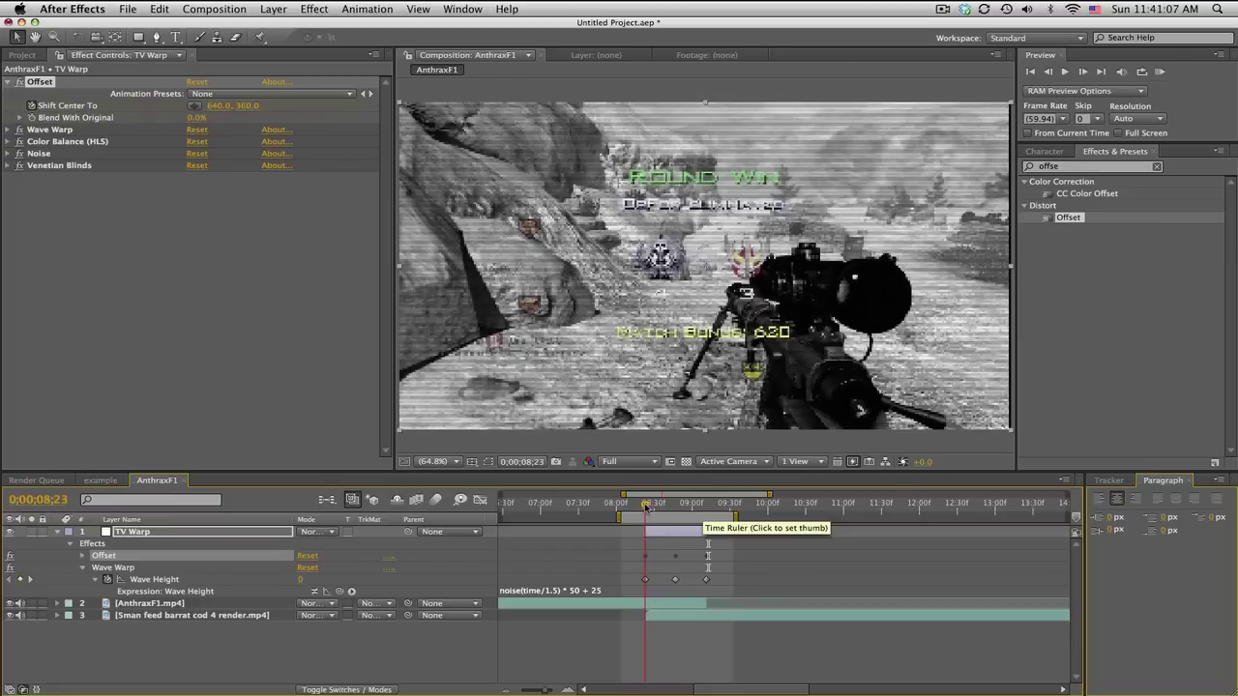
Show the Opacity property on both gameplay clip layers.
click(209, 616)
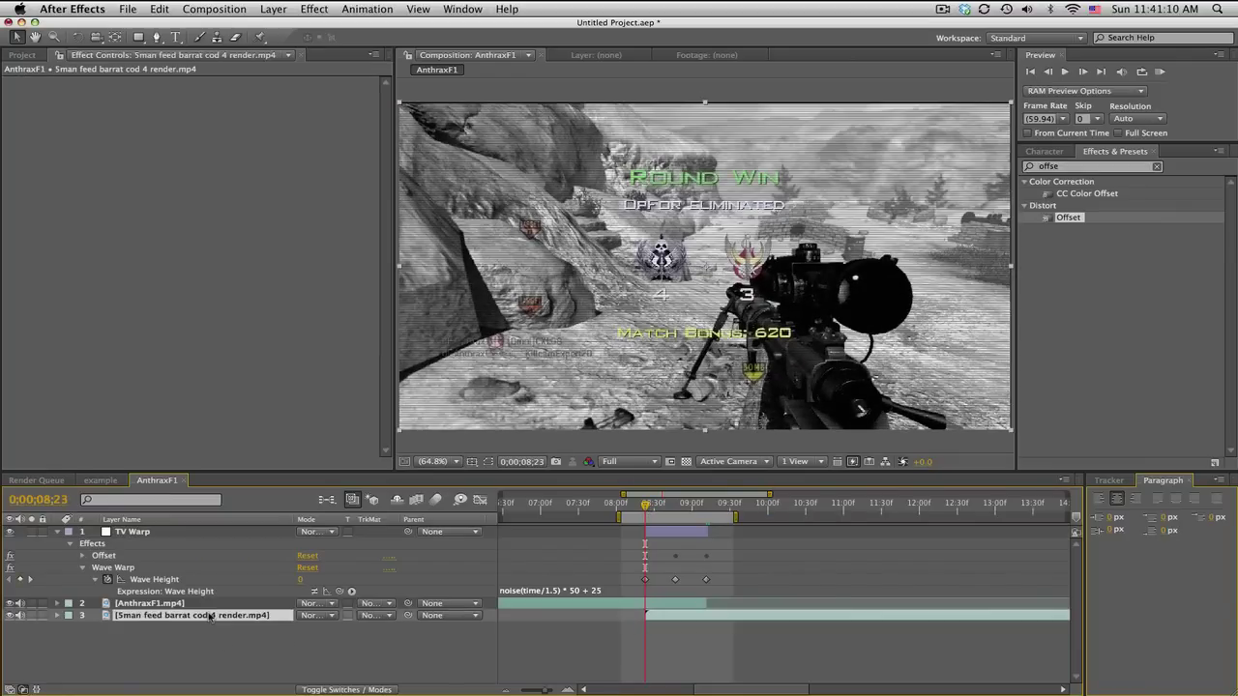
key(t)
click(94, 628)
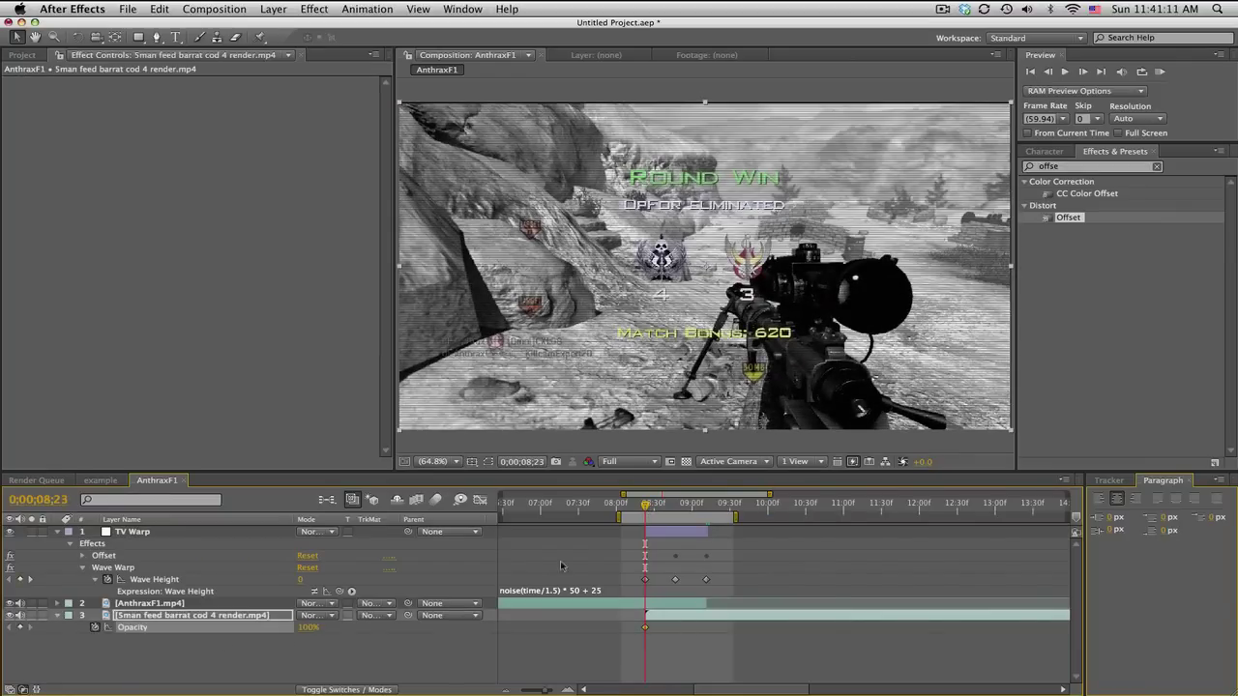
click(706, 510)
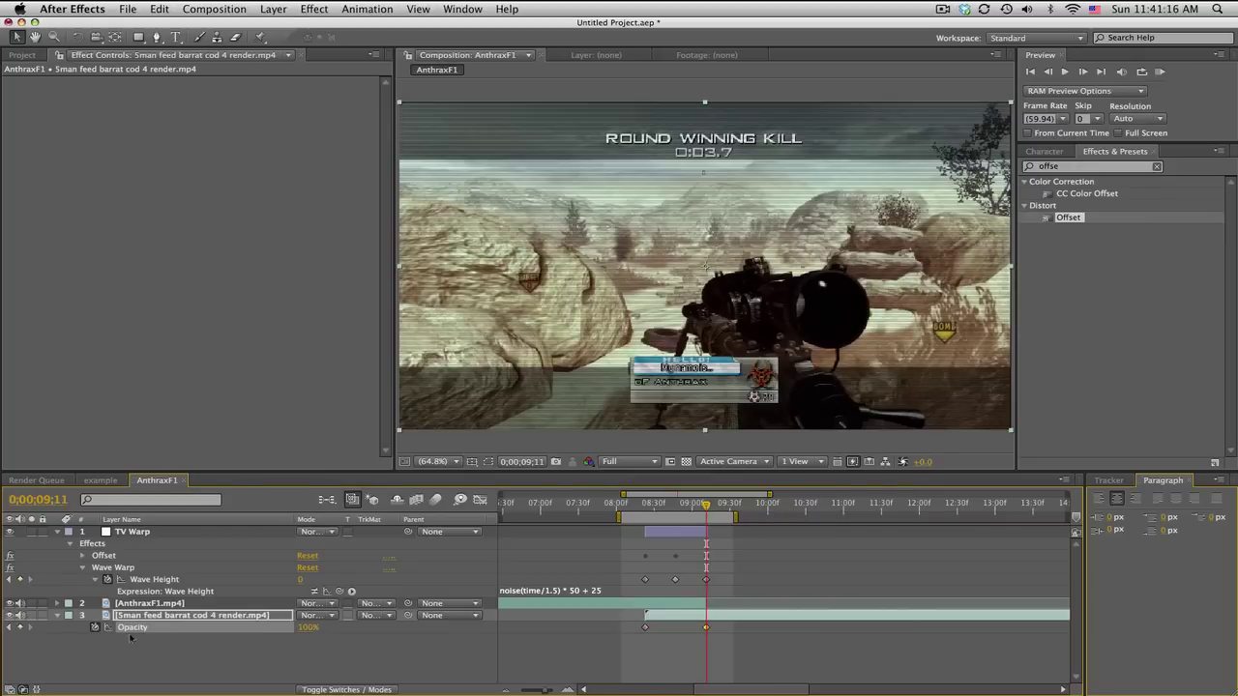
click(179, 603)
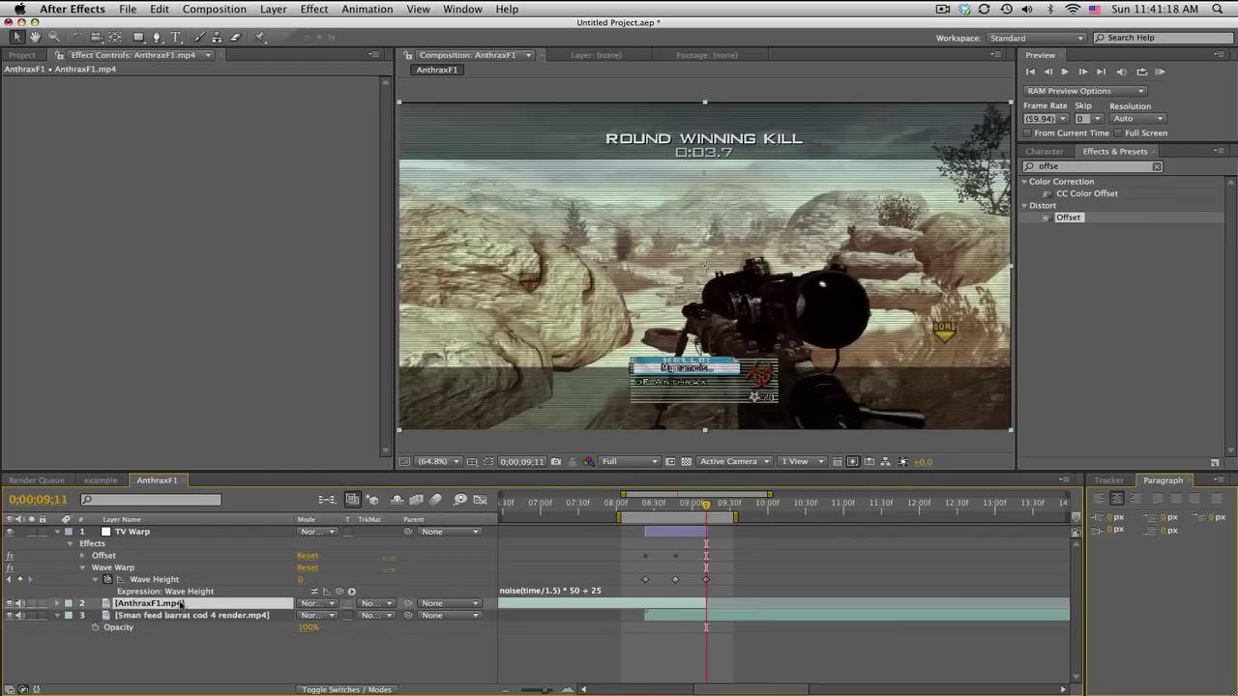
key(t)
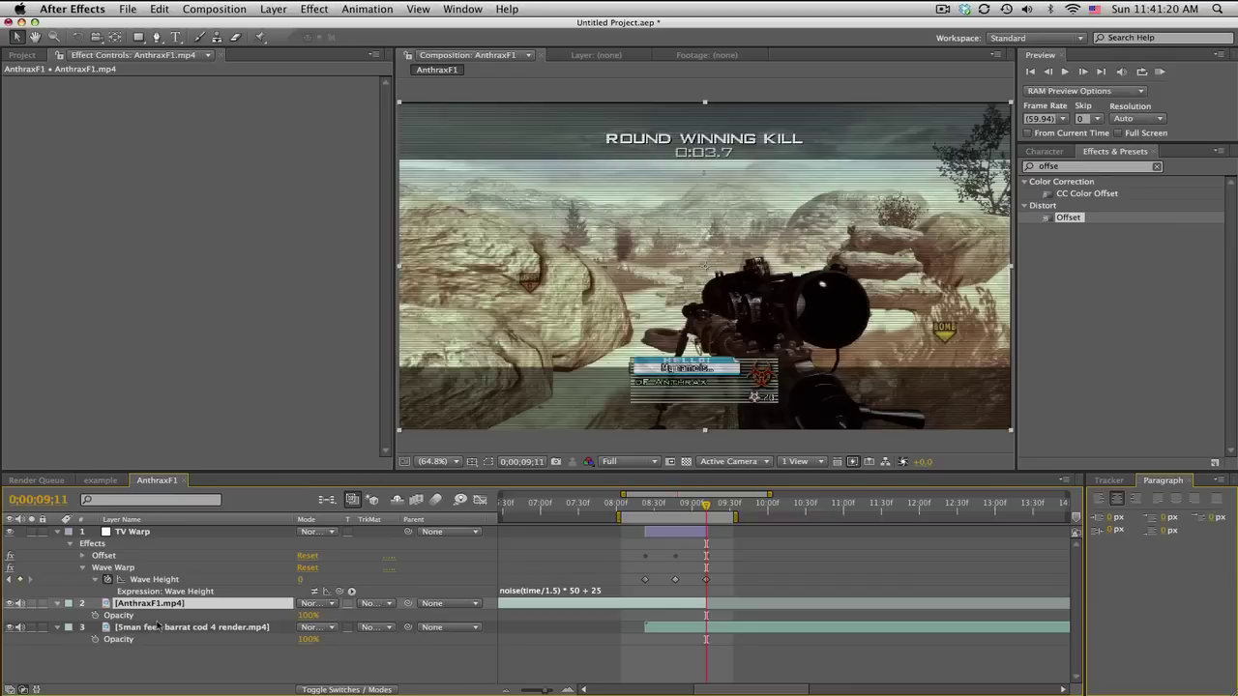
Keyframe AnthraxF1.mp4 Opacity at 100% at 8;23 and 0% at 9;11.
click(156, 628)
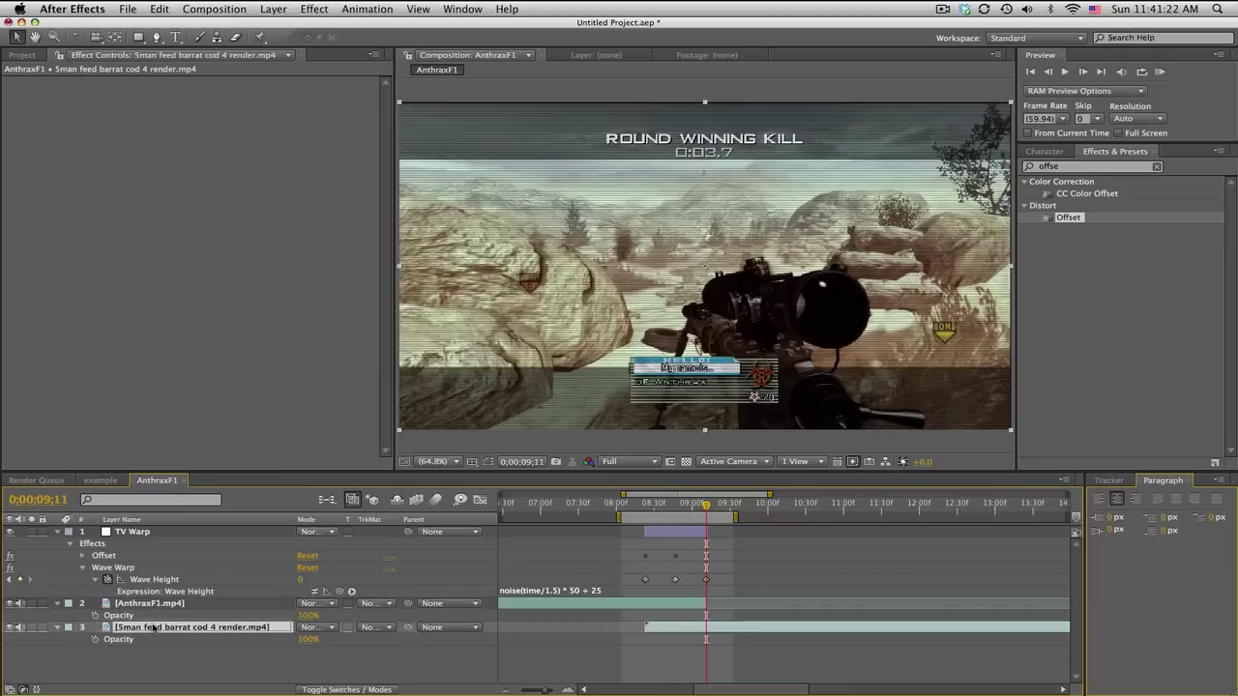
click(95, 615)
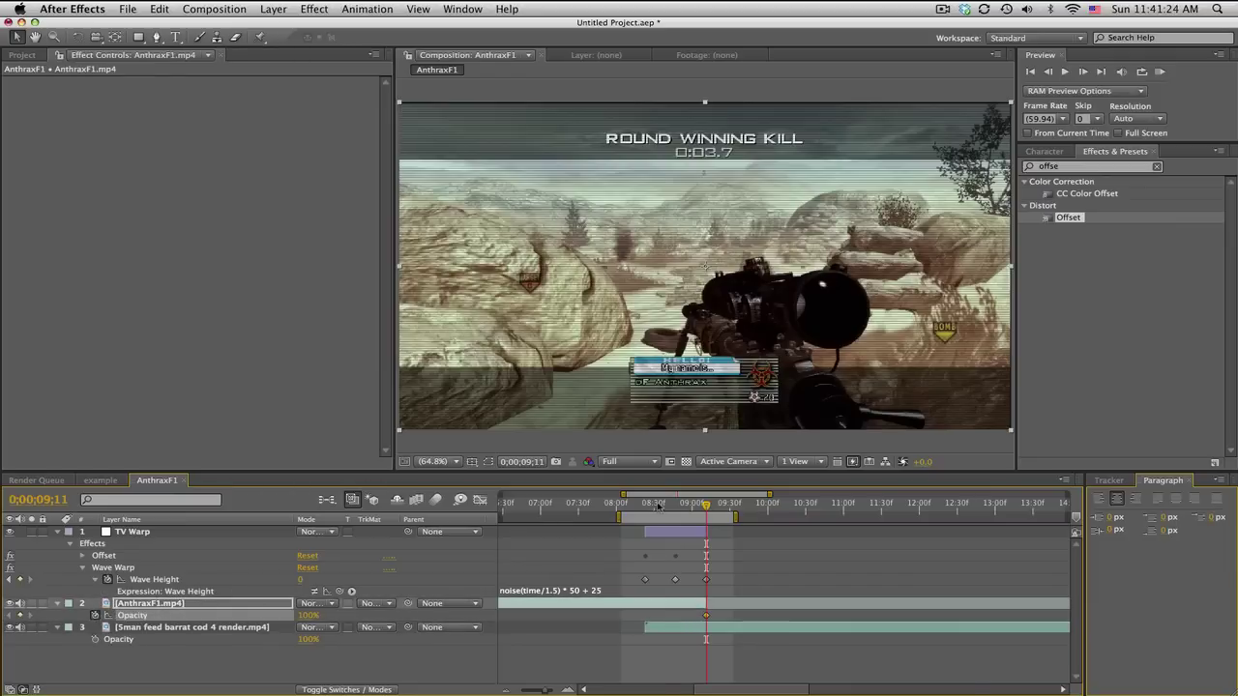
click(645, 504)
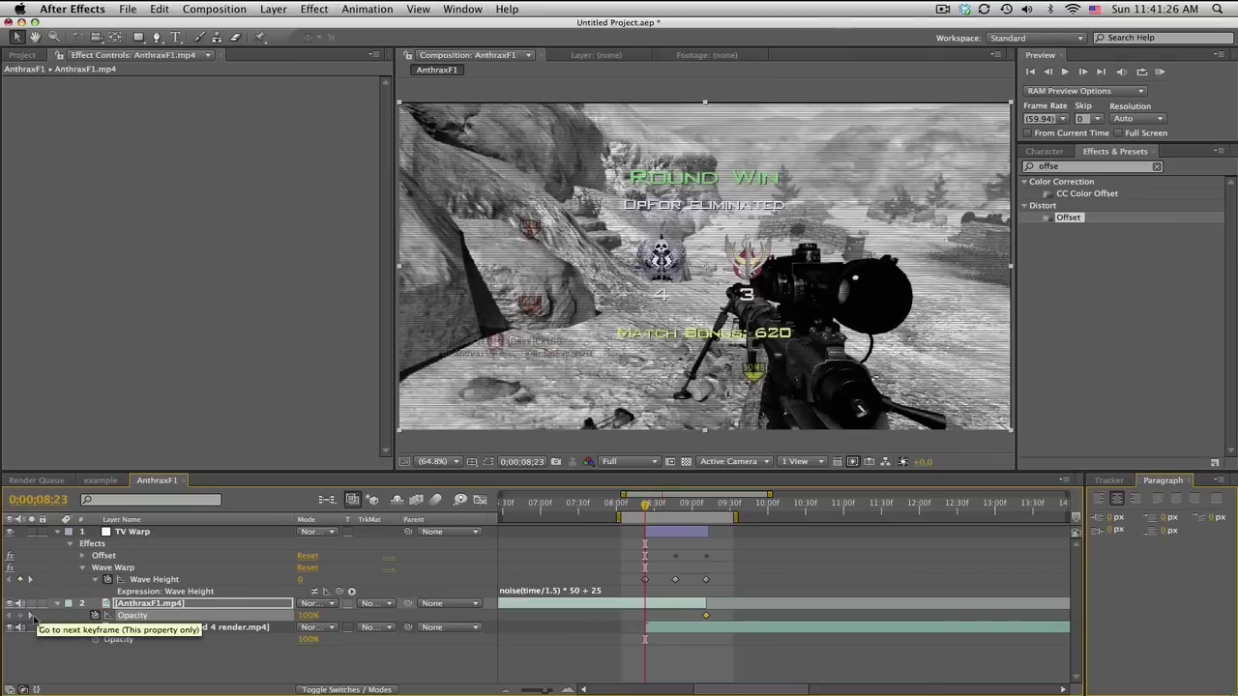
click(20, 615)
click(30, 615)
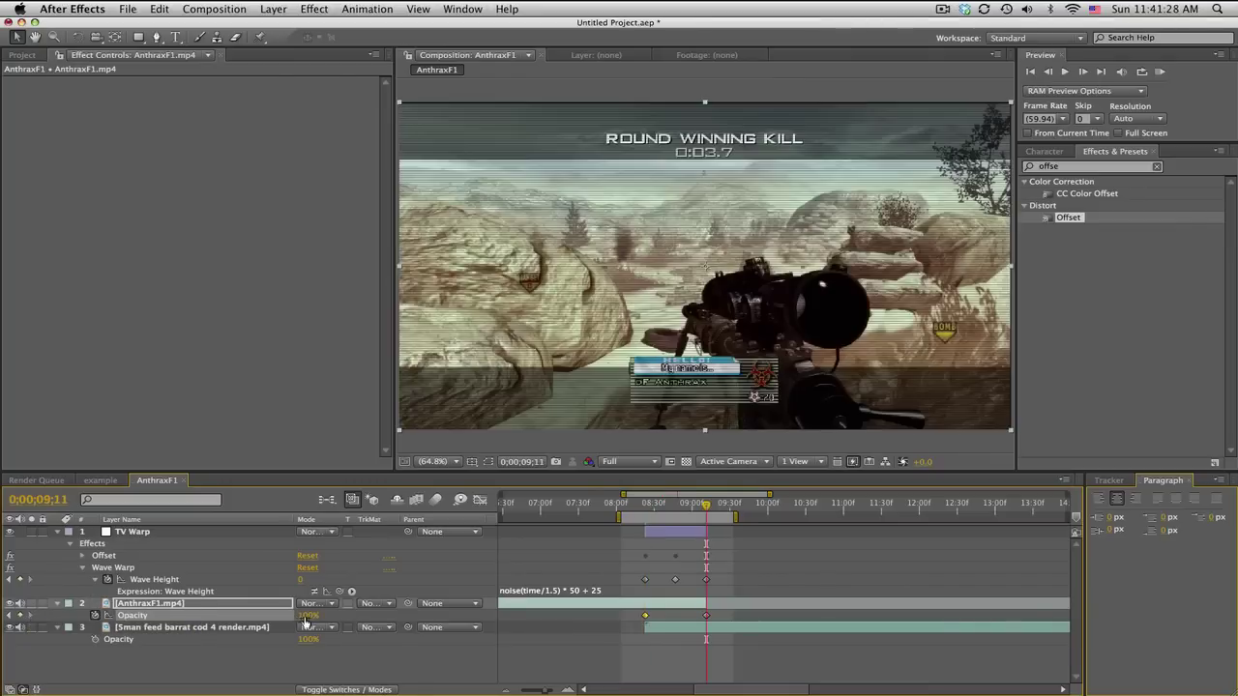
drag(305, 620, 151, 620)
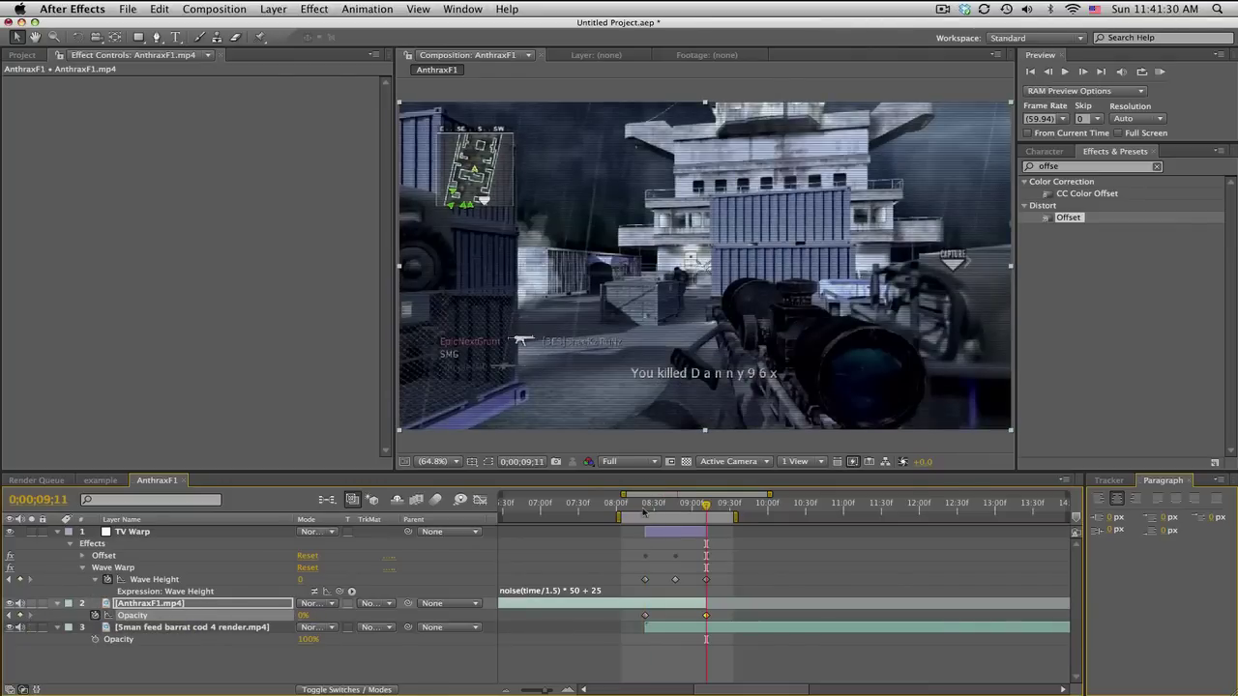
drag(644, 505, 675, 505)
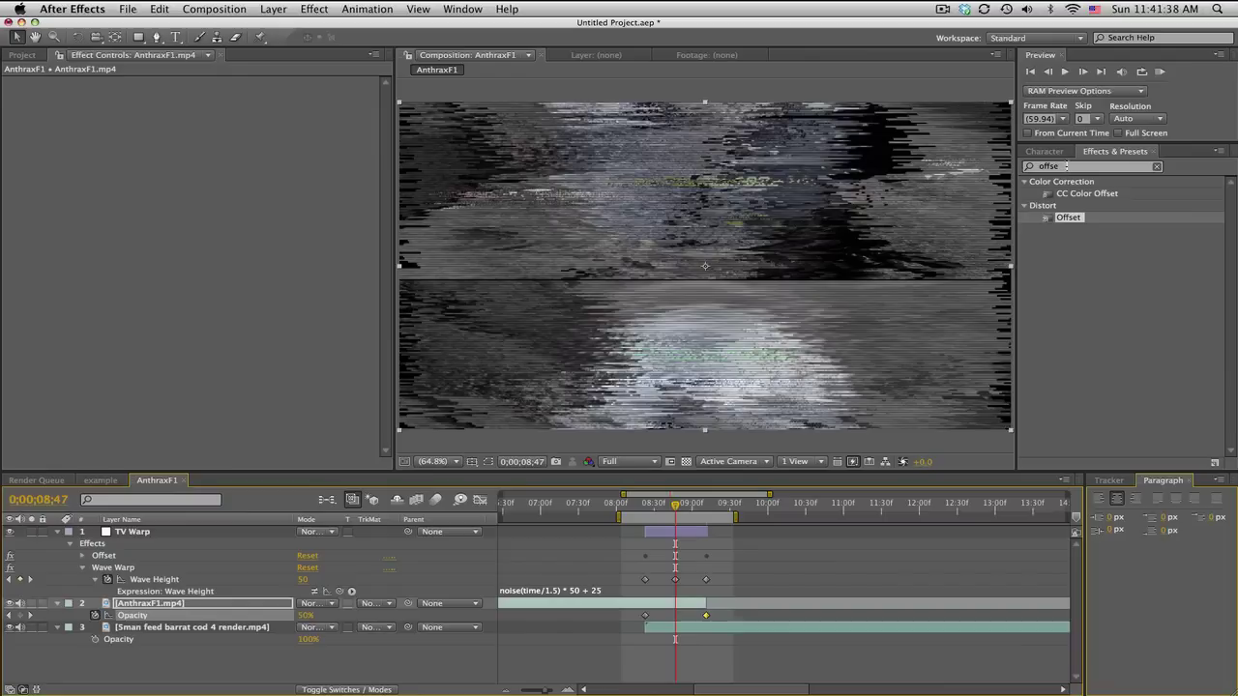
Apply Turbulent Displace from Effects & Presets to the TV Warp layer.
click(1072, 166)
text(turb)
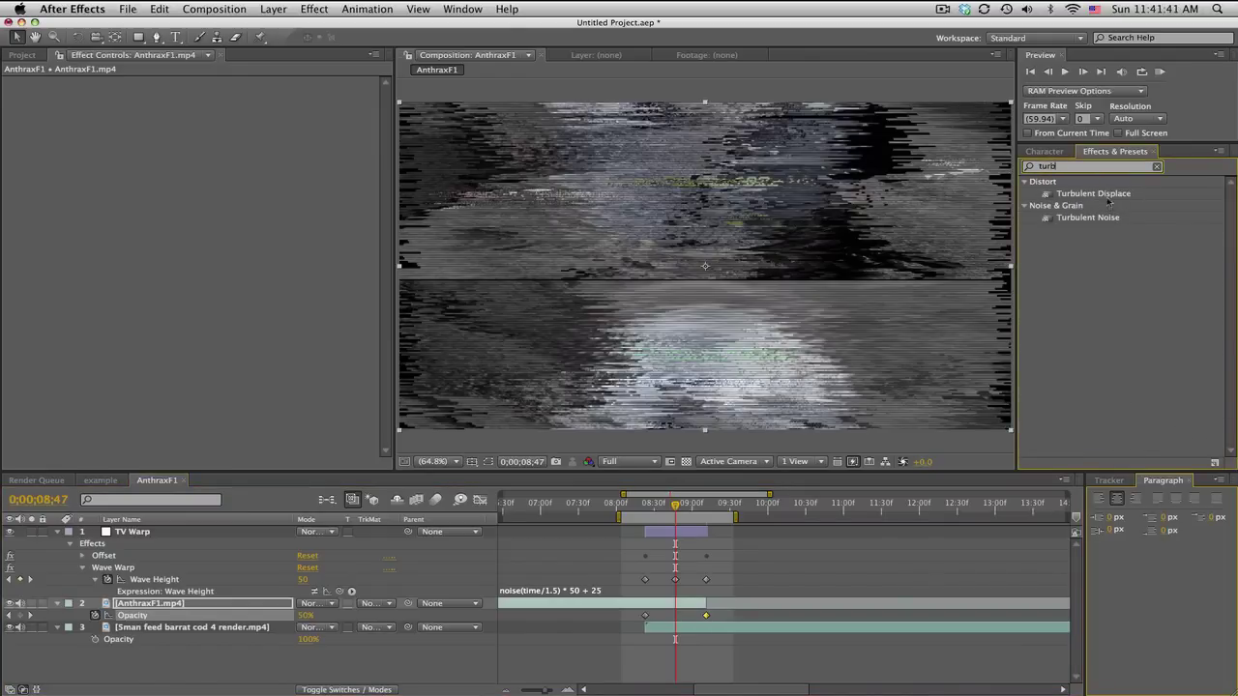
drag(1109, 198, 234, 533)
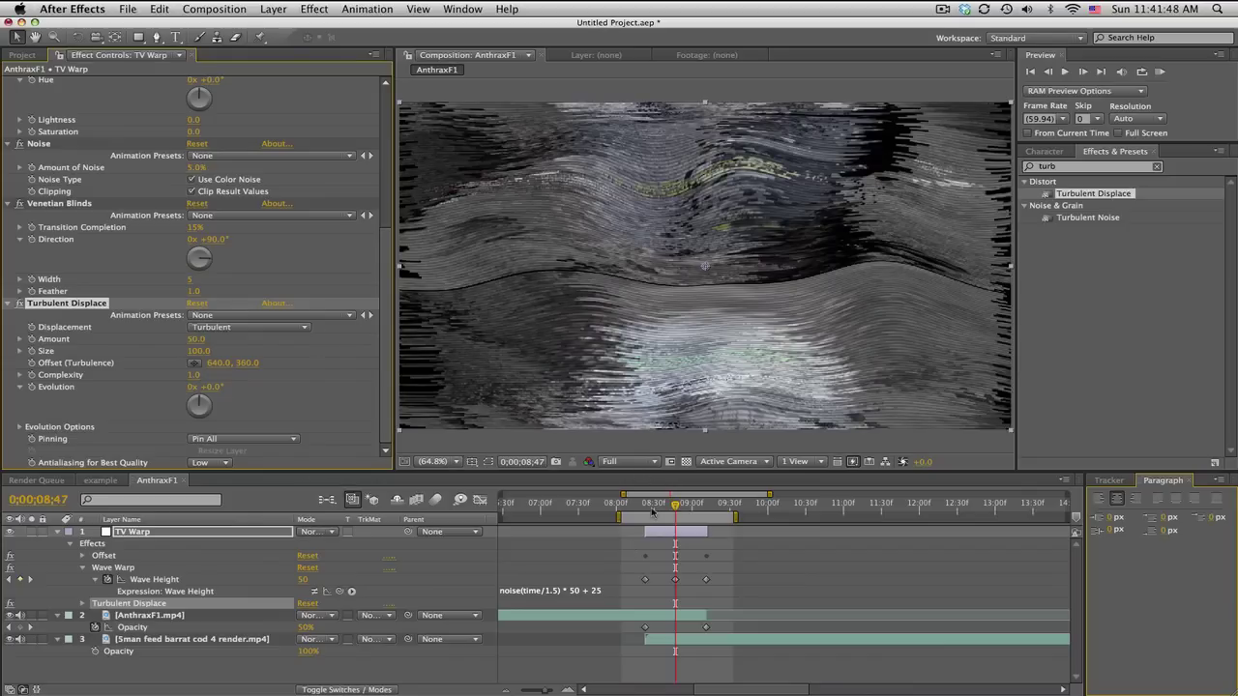
drag(652, 510, 677, 519)
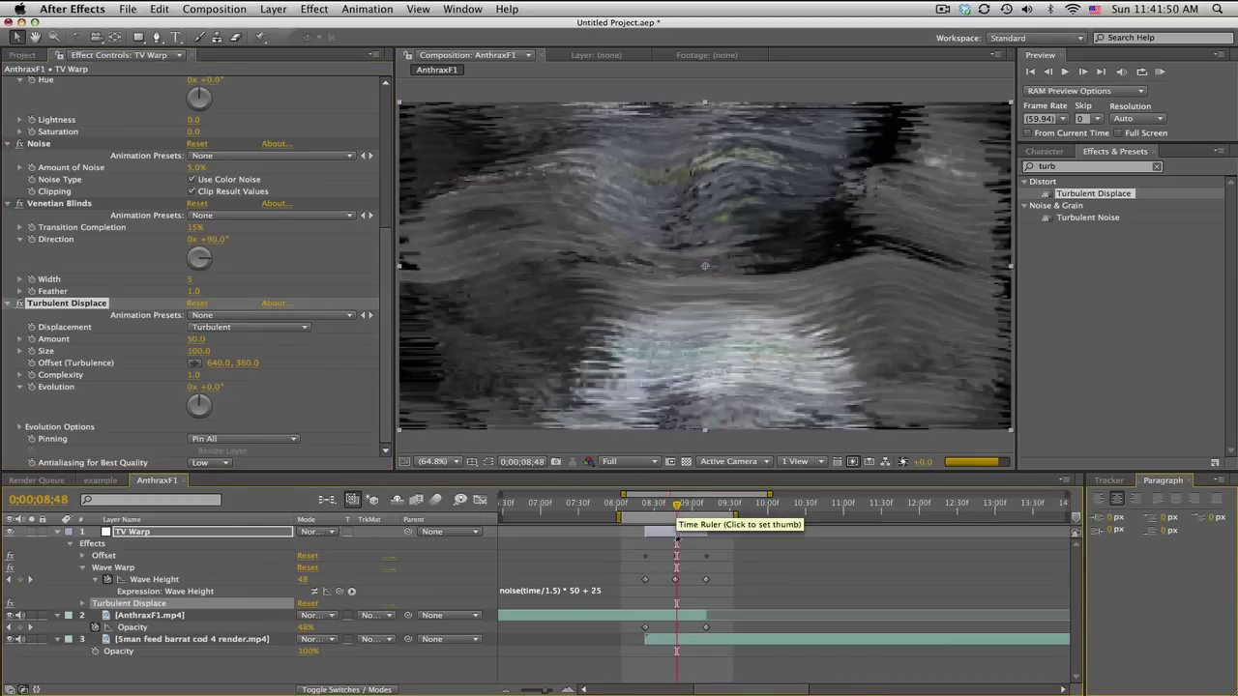
Set Displacement to Horizontal Displacement and Amount to 0 at 8;23.
click(232, 328)
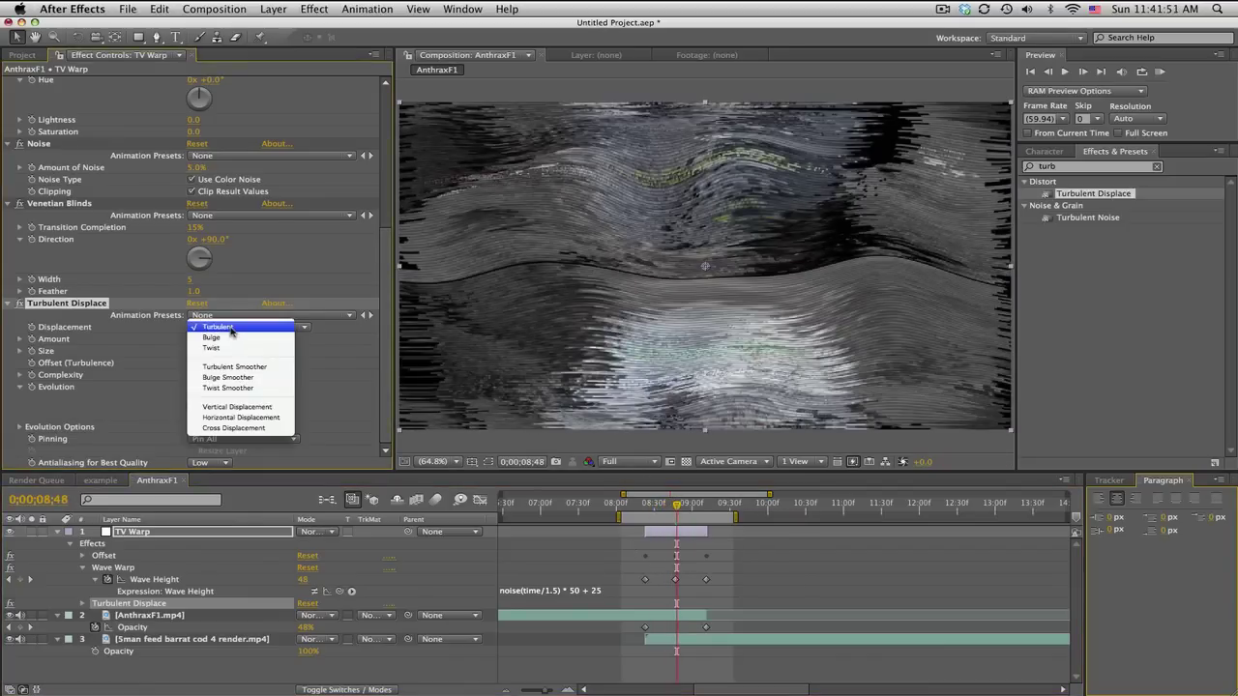
click(228, 418)
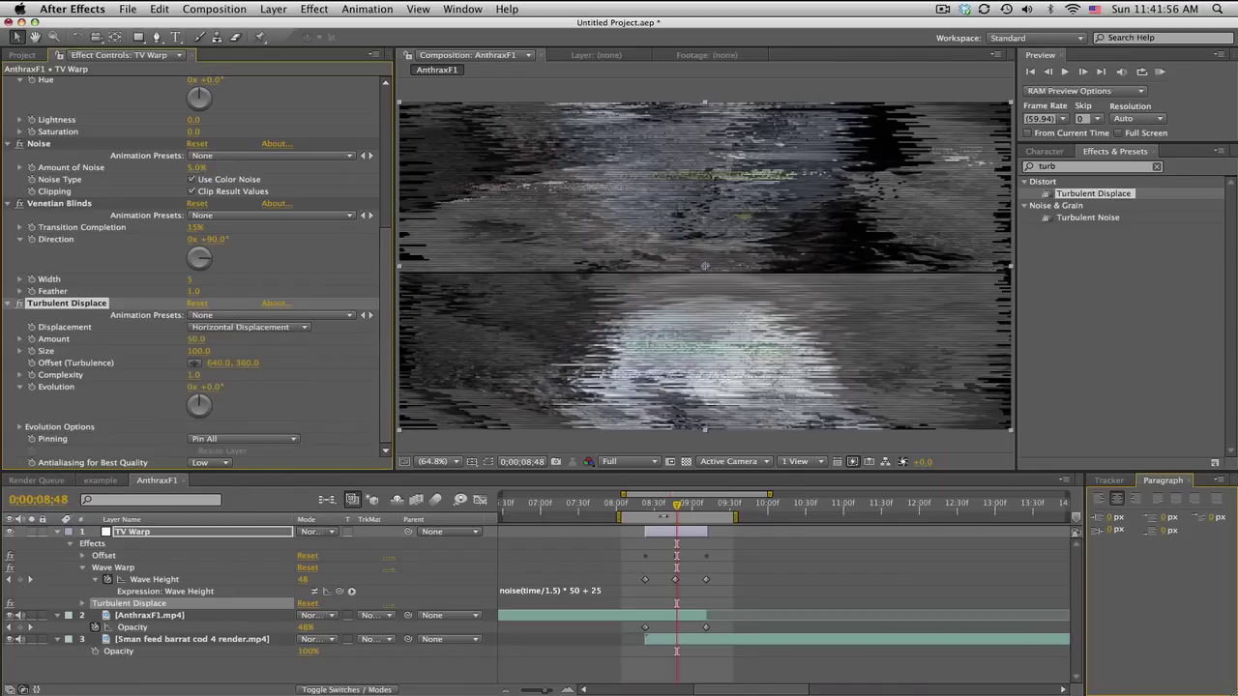
drag(659, 508, 646, 505)
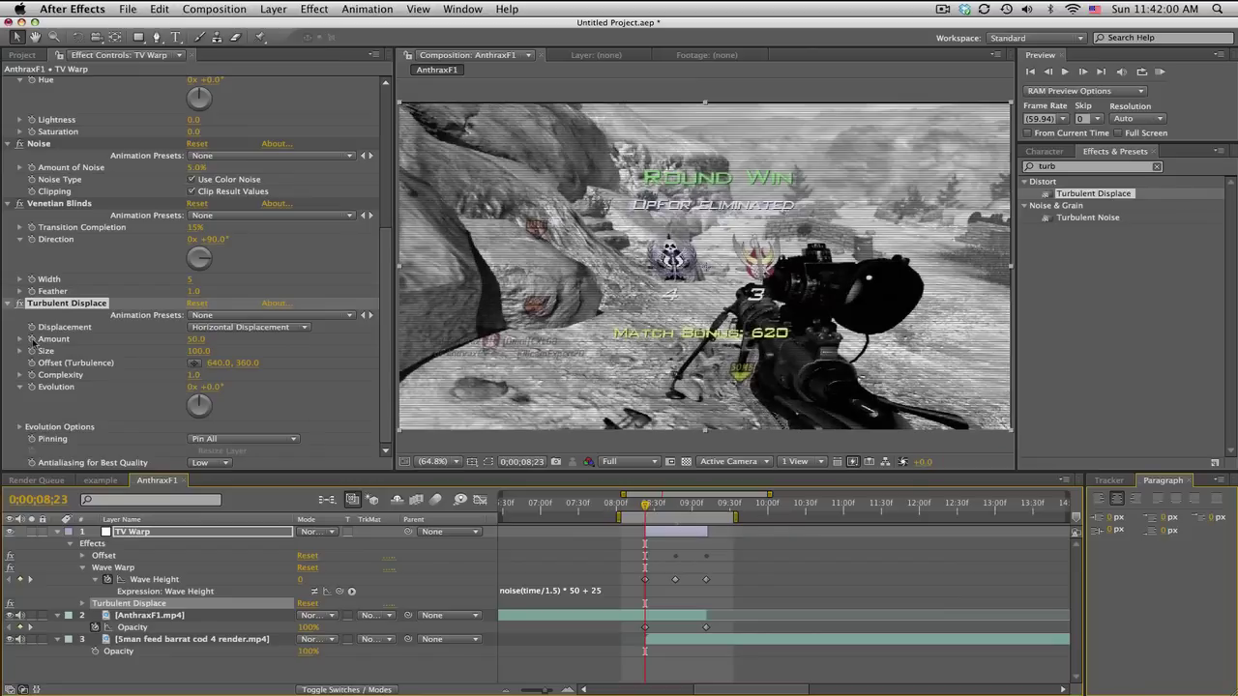
click(197, 339)
text(0)
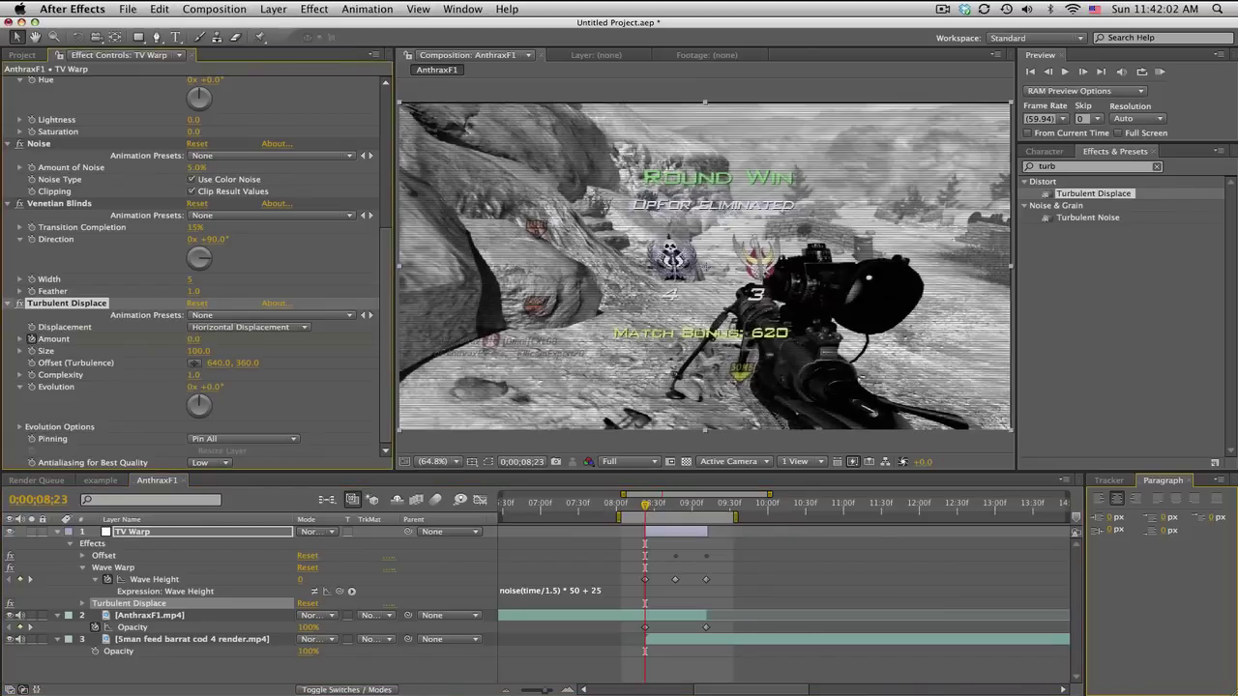
key(Return)
click(674, 505)
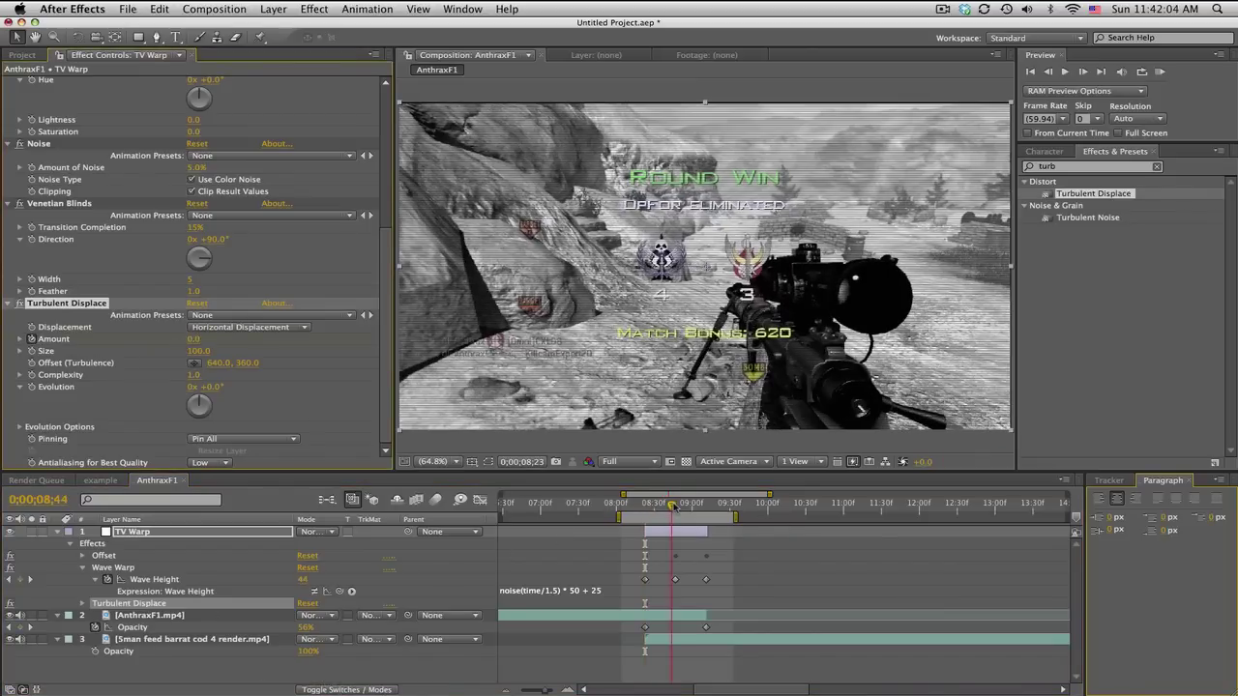
Keyframe Turbulent Displace Amount at 150 at 8;47 and 0 at 9;11.
click(195, 339)
click(196, 339)
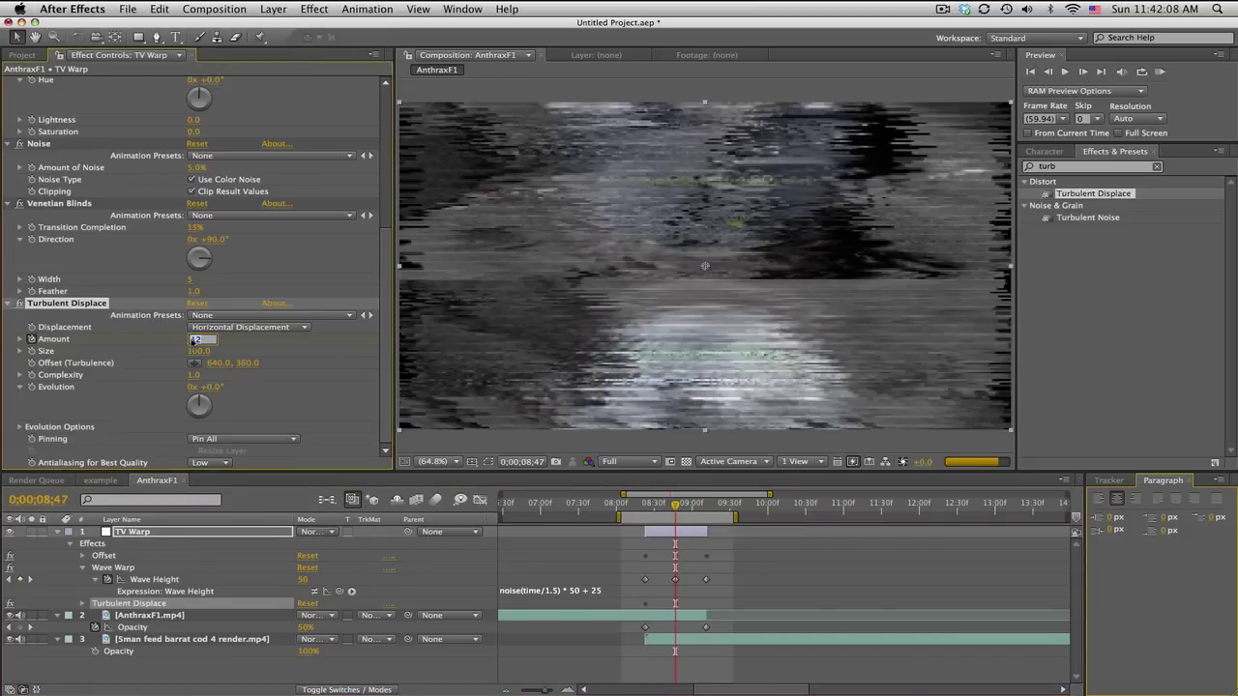
text(150)
key(Return)
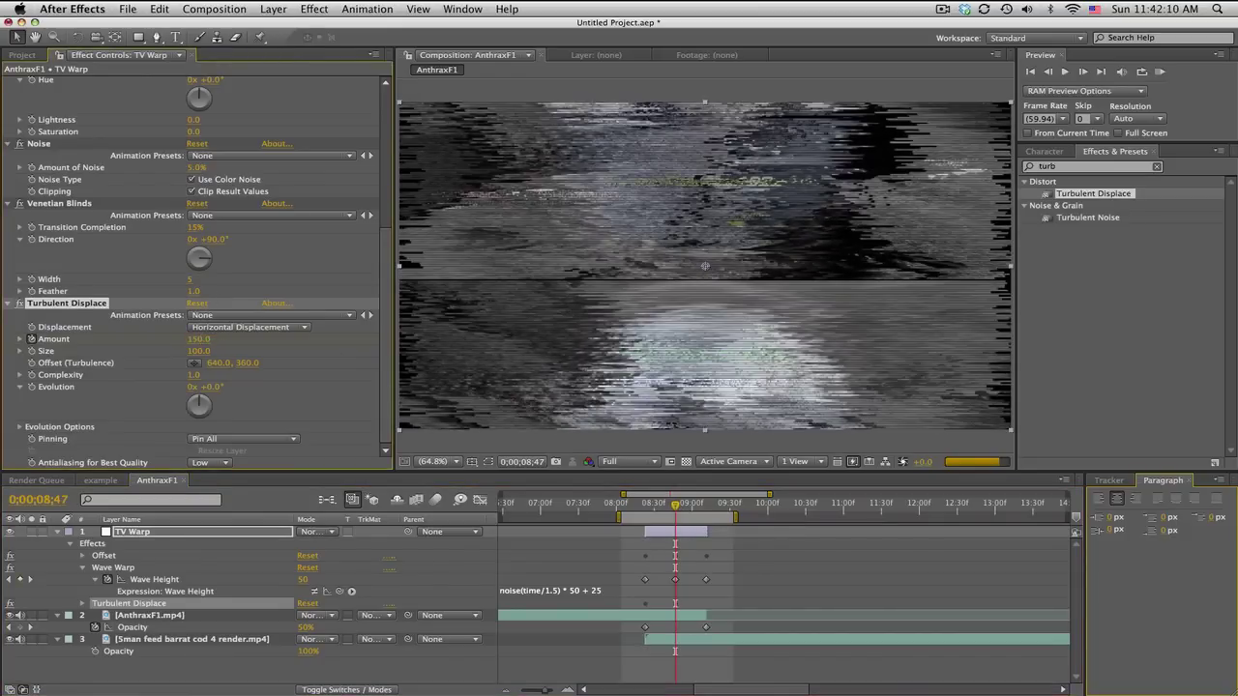
click(707, 509)
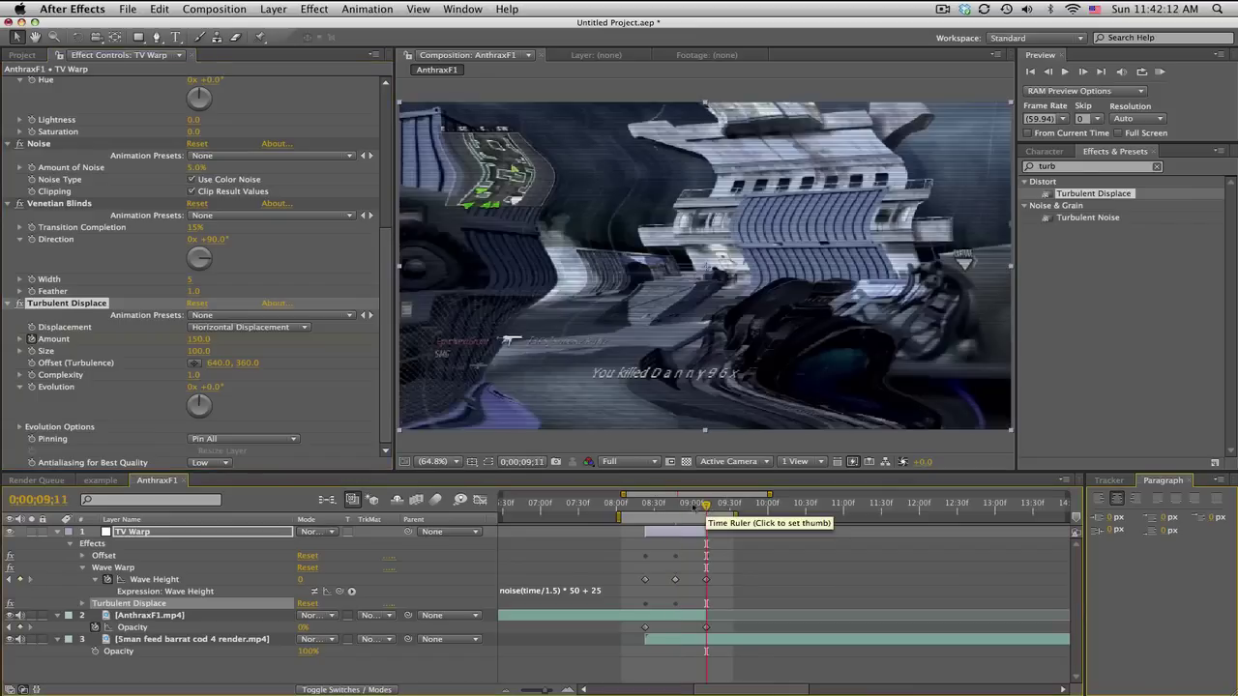
click(198, 340)
text(0)
key(Return)
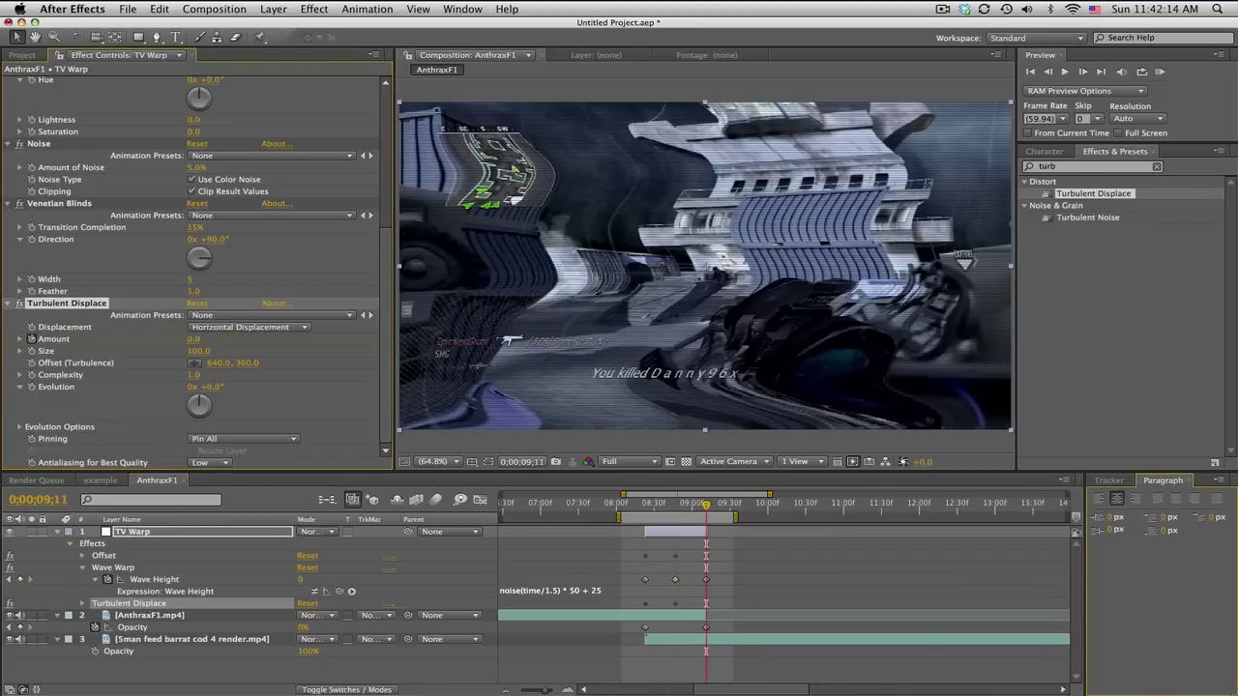
mouse_move(643, 511)
mouse_down()
mouse_move(702, 508)
mouse_move(644, 505)
mouse_up()
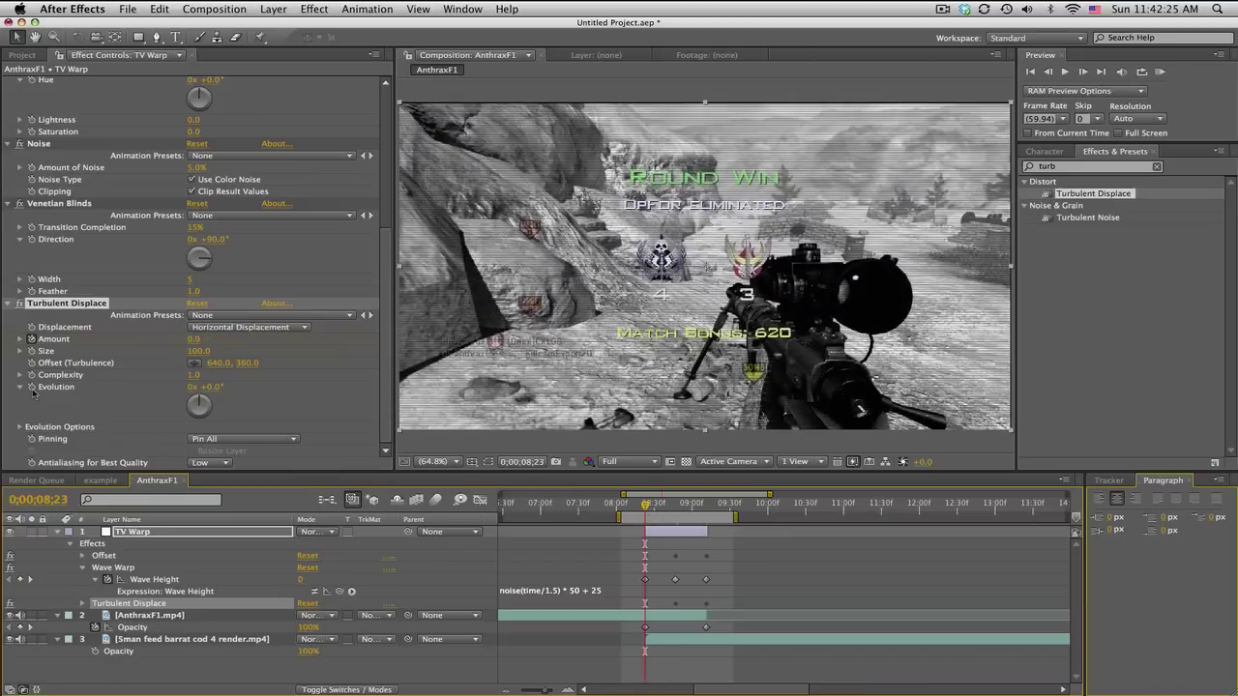
Keyframe Evolution from 8;23 to 5 revolutions at 9;12.
click(32, 388)
click(708, 503)
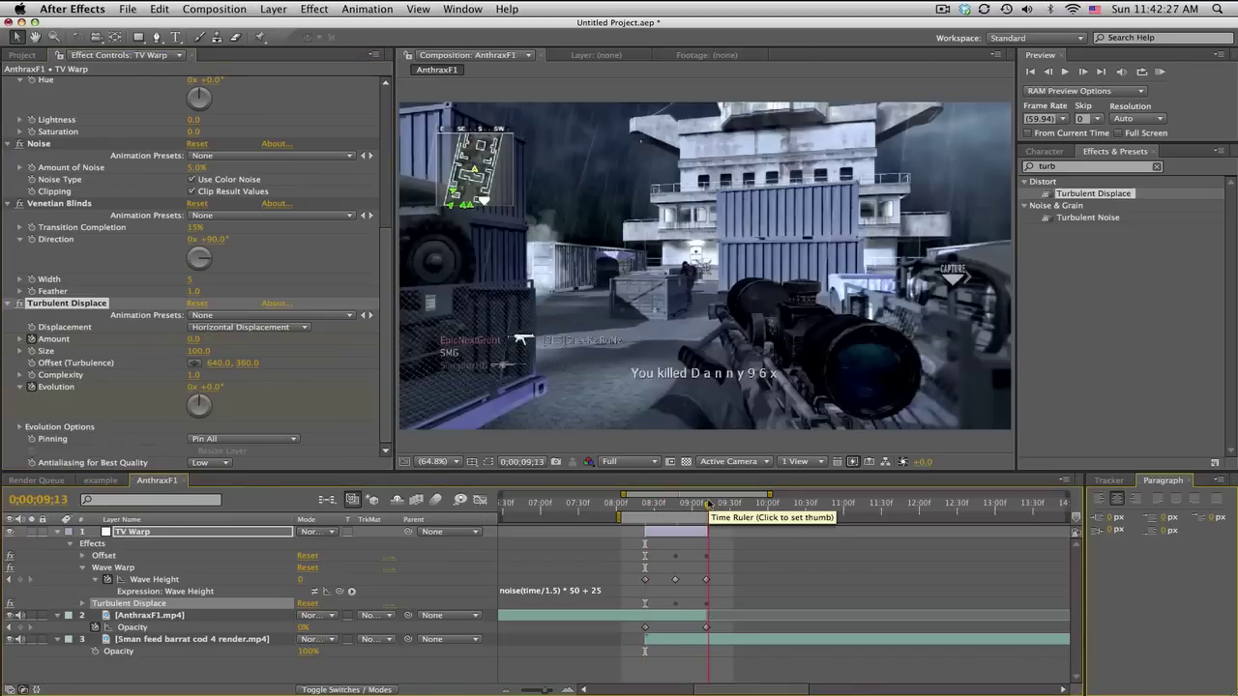
click(192, 387)
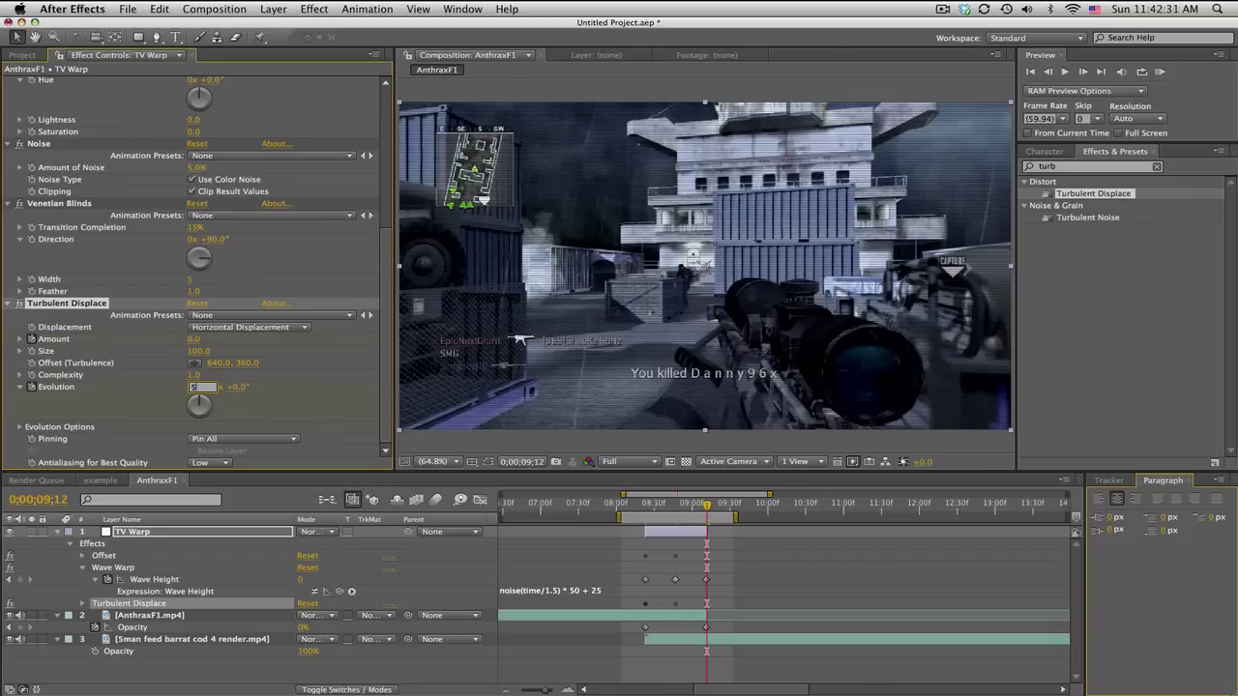
key(Return)
drag(646, 505, 695, 506)
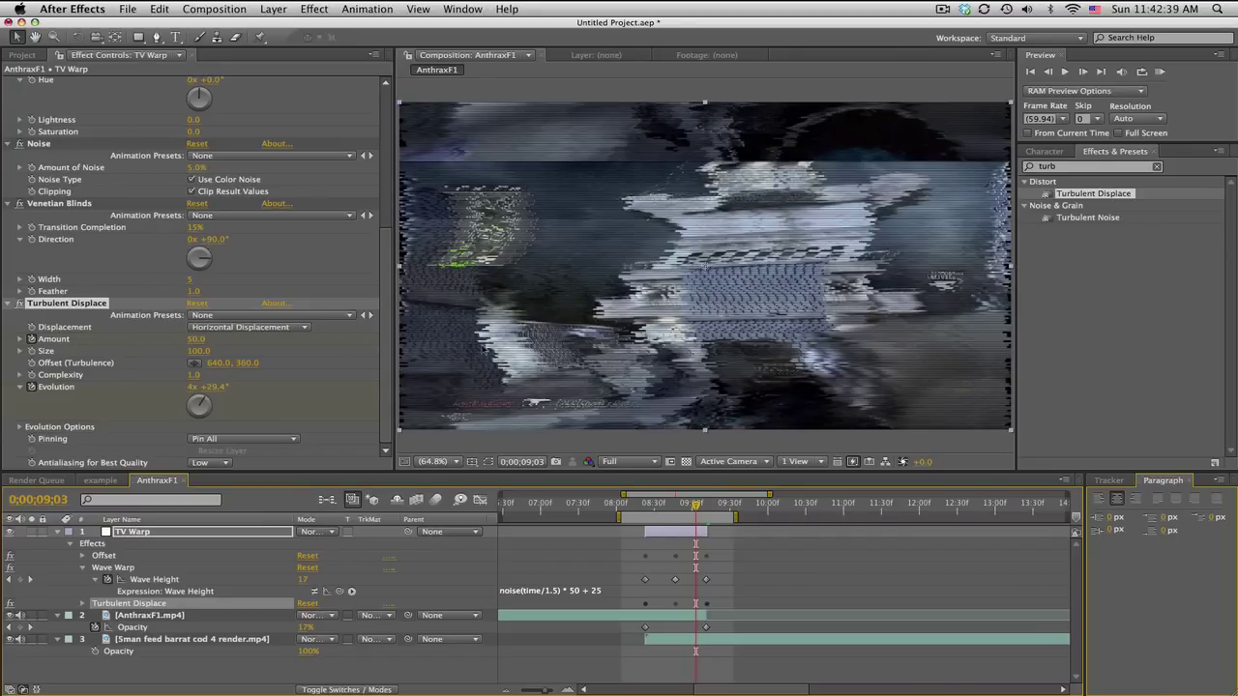
Lower the Turbulent Displace Size to 50.
click(198, 352)
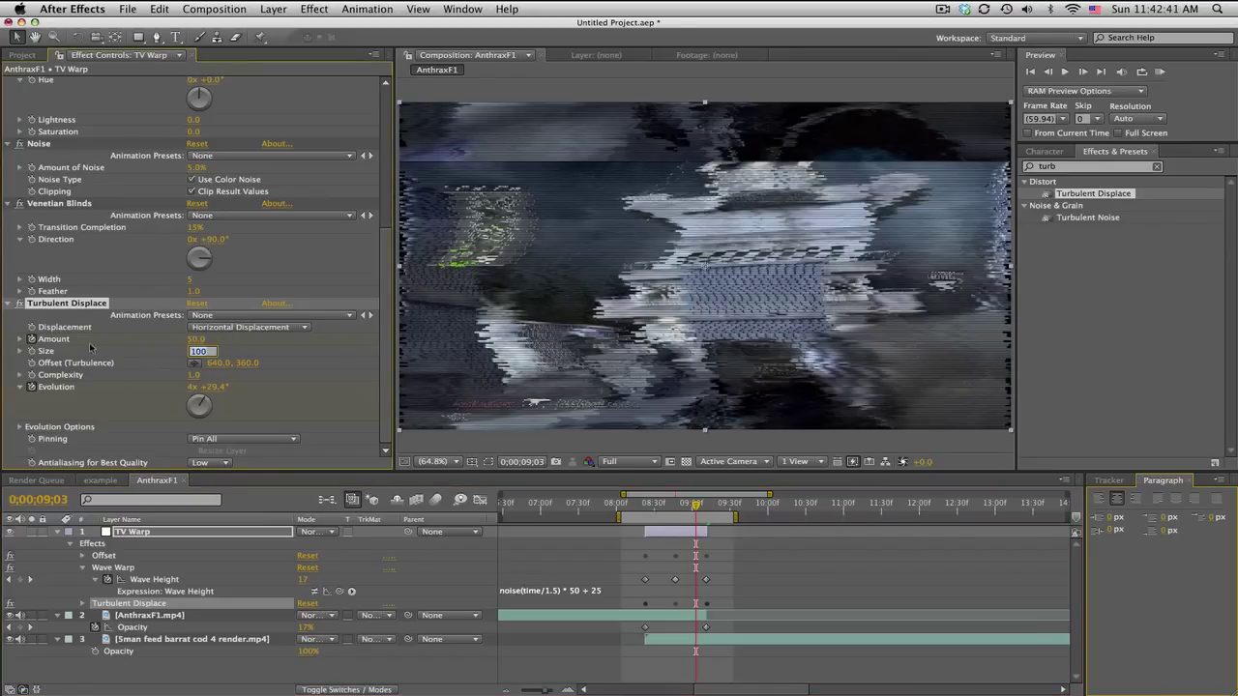
text(50)
key(Return)
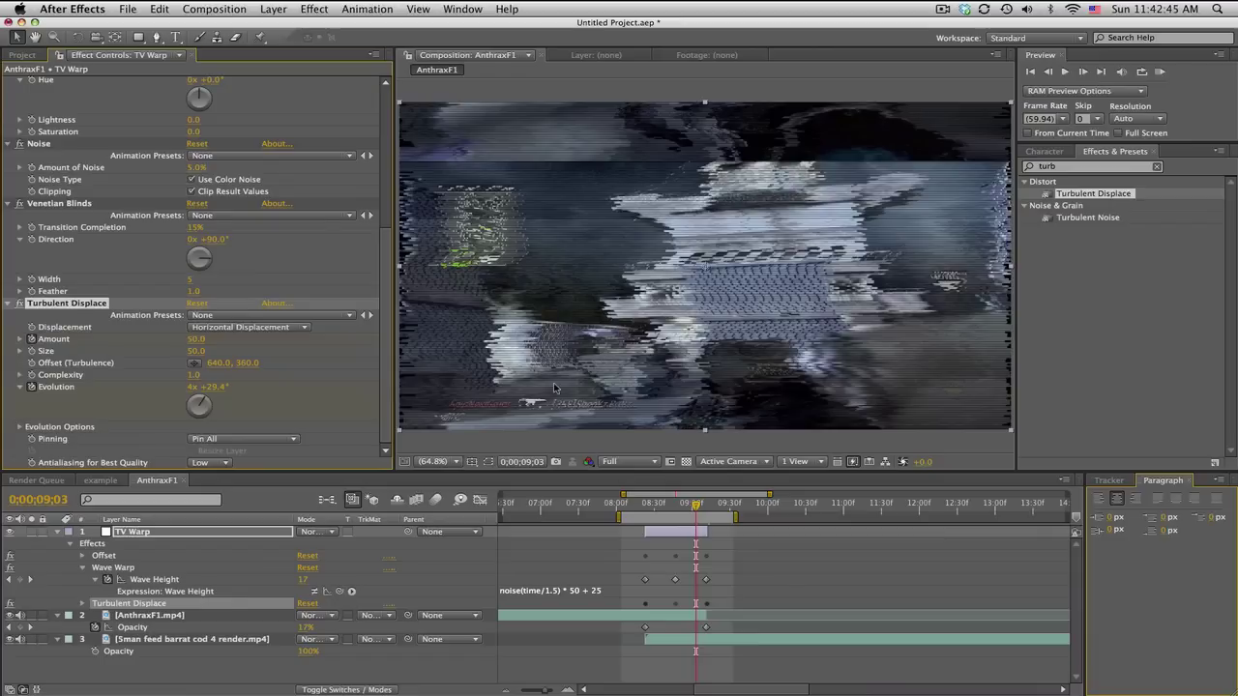
At the glitch's peak, set Wave Warp Pinning to All Edges.
click(647, 507)
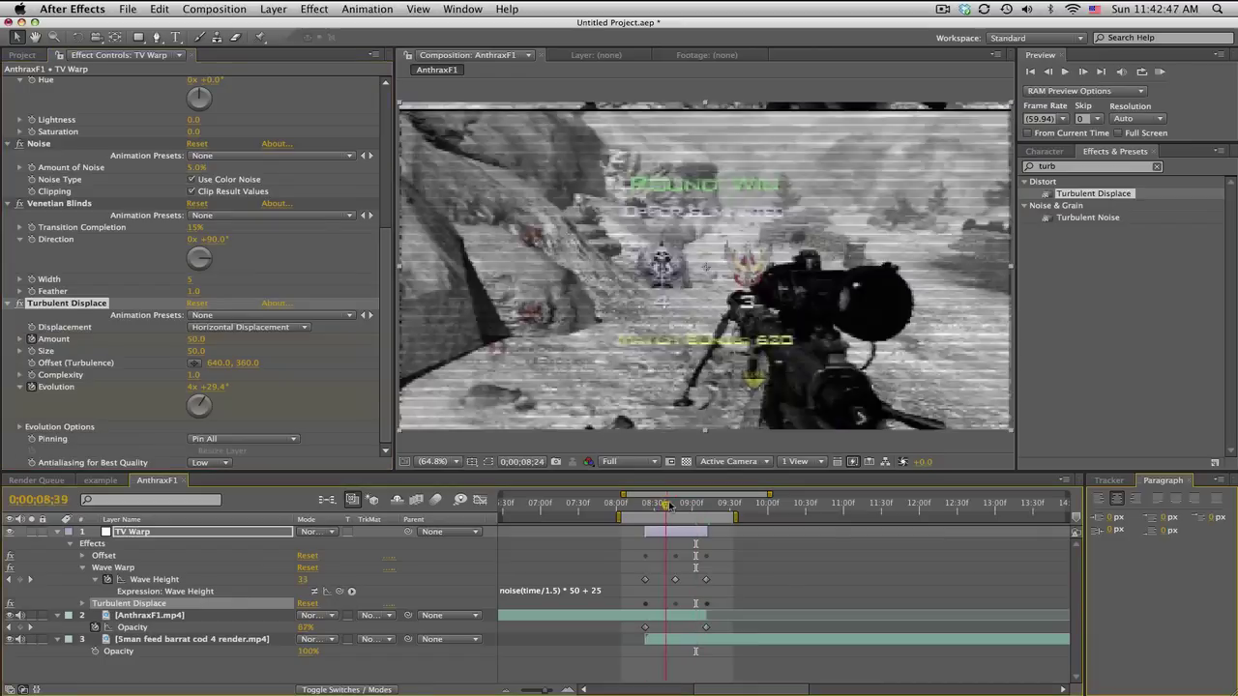
click(675, 506)
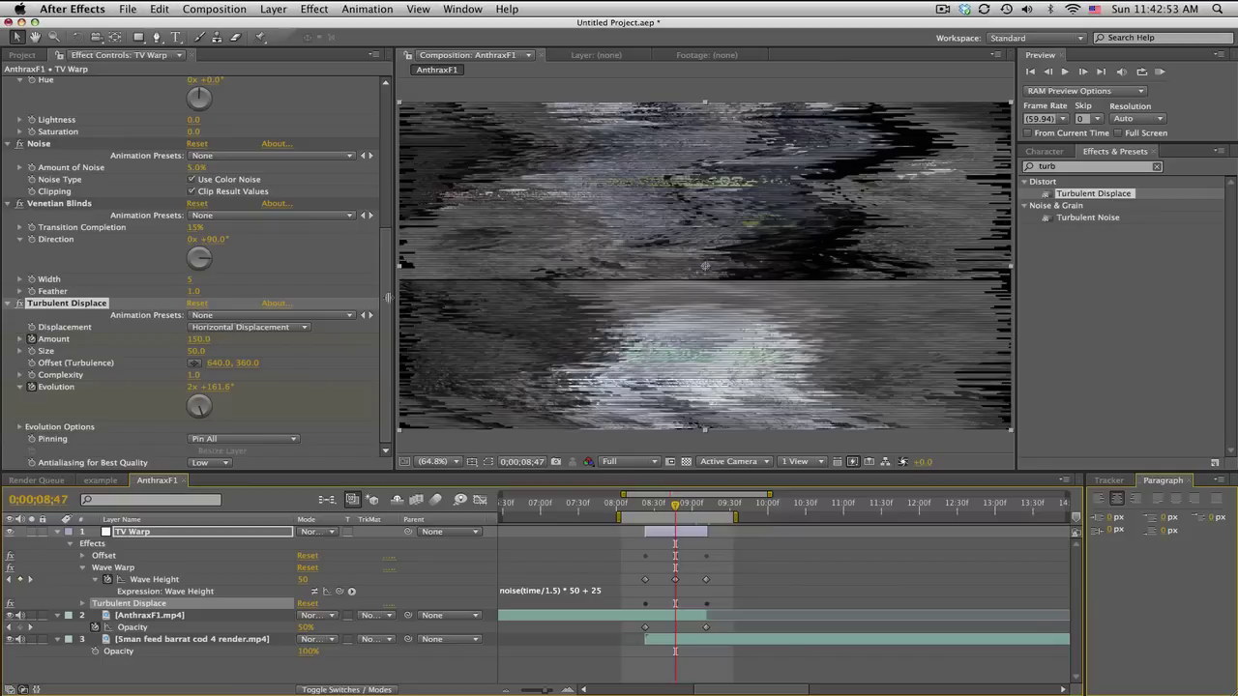
drag(386, 305, 392, 151)
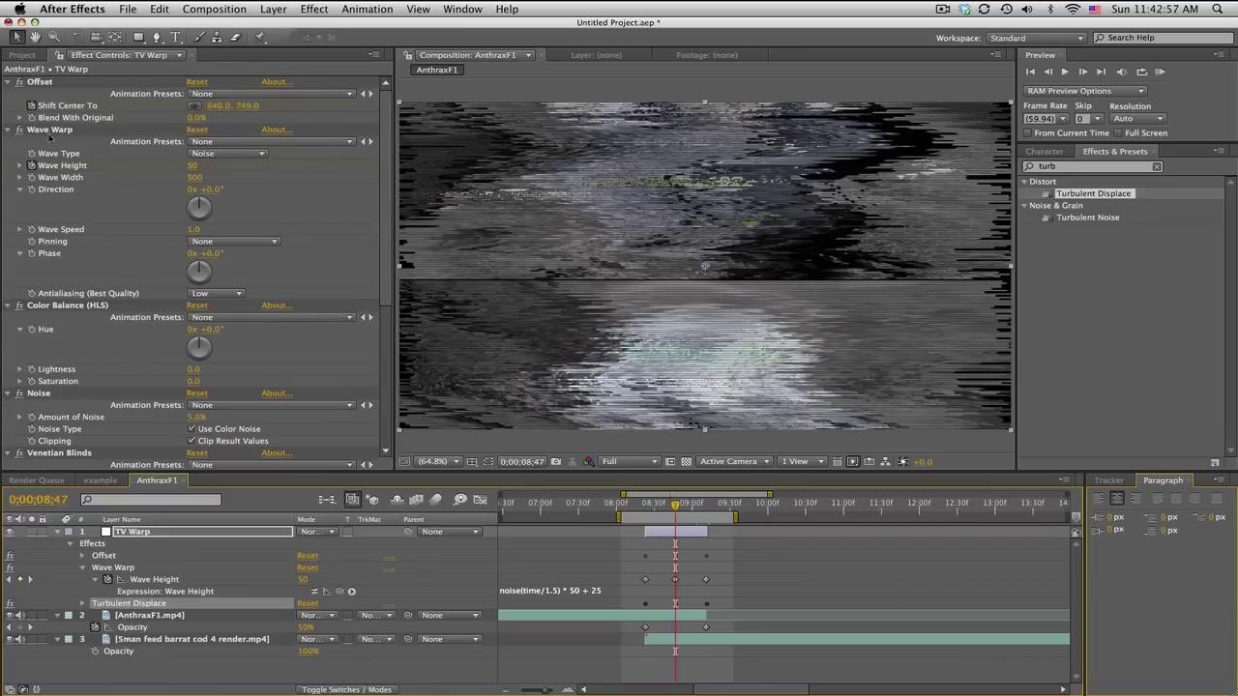
click(230, 241)
click(229, 252)
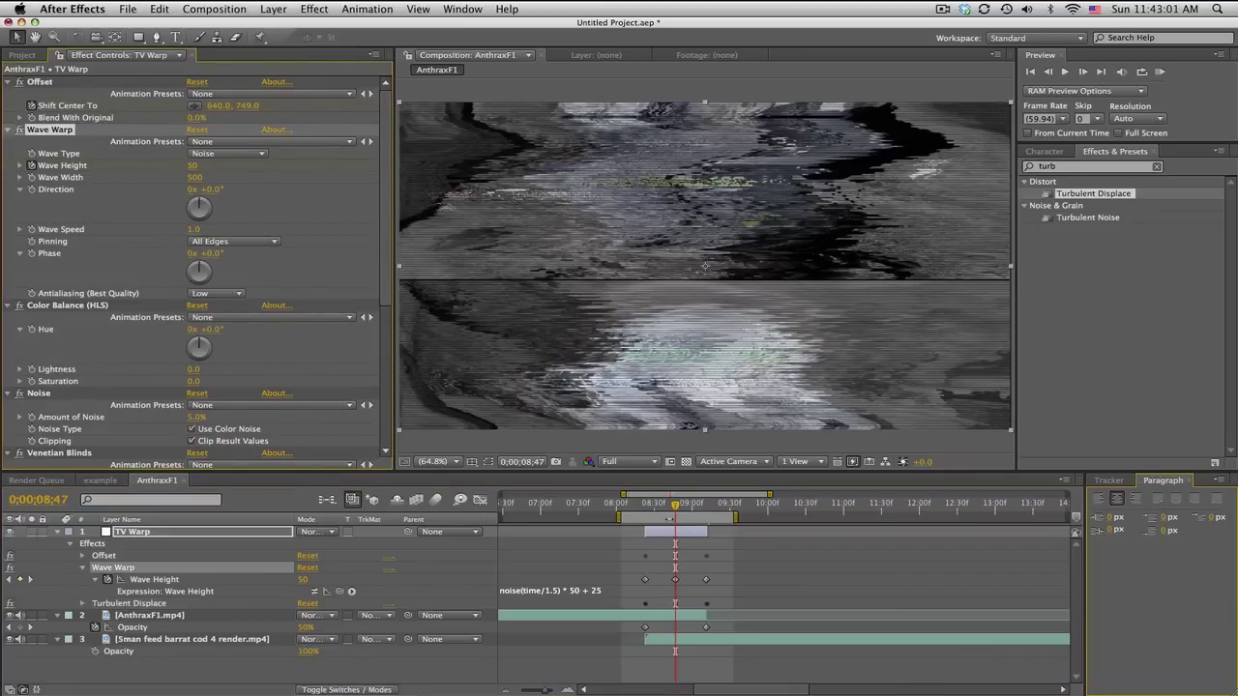
drag(654, 508, 696, 507)
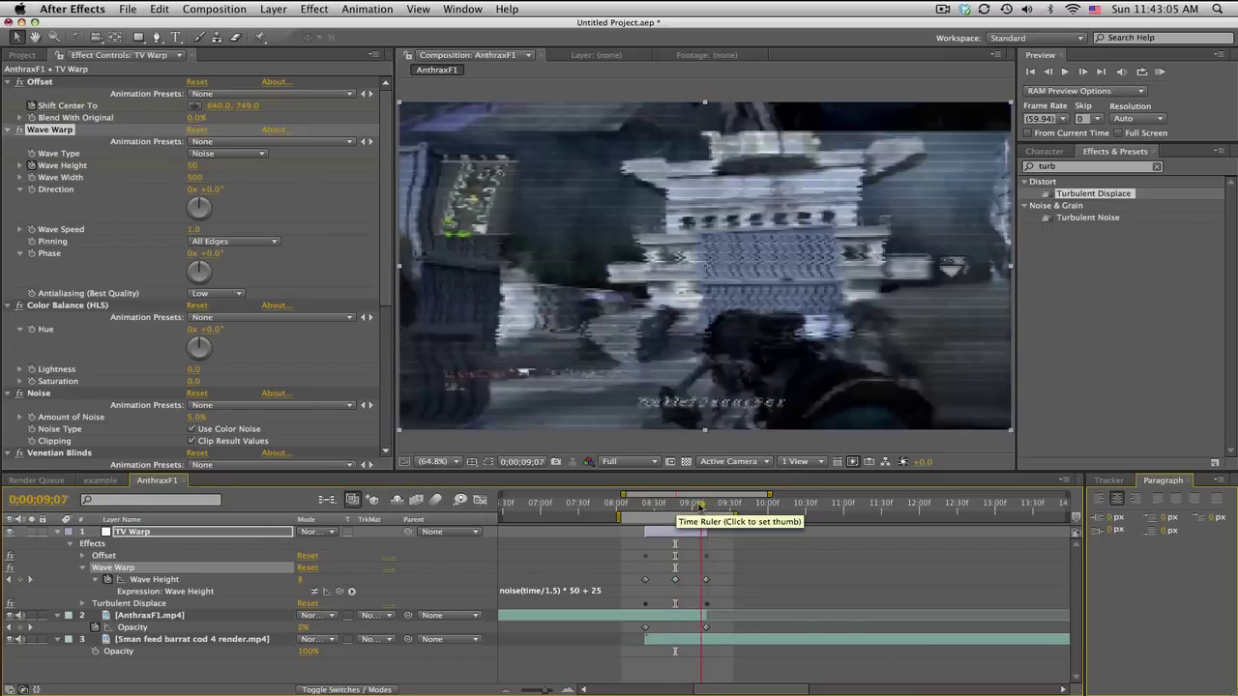
Apply Easy Ease to all of TV Warp's effect keyframes, then start a preview.
click(165, 535)
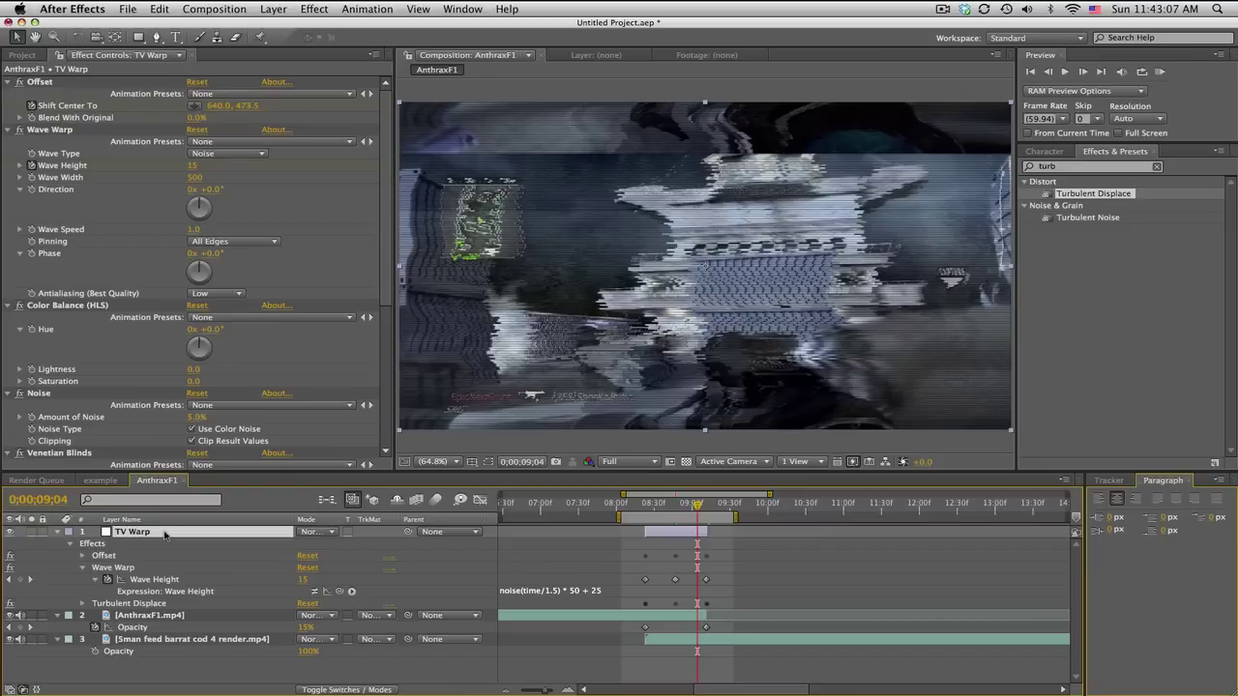
key(u)
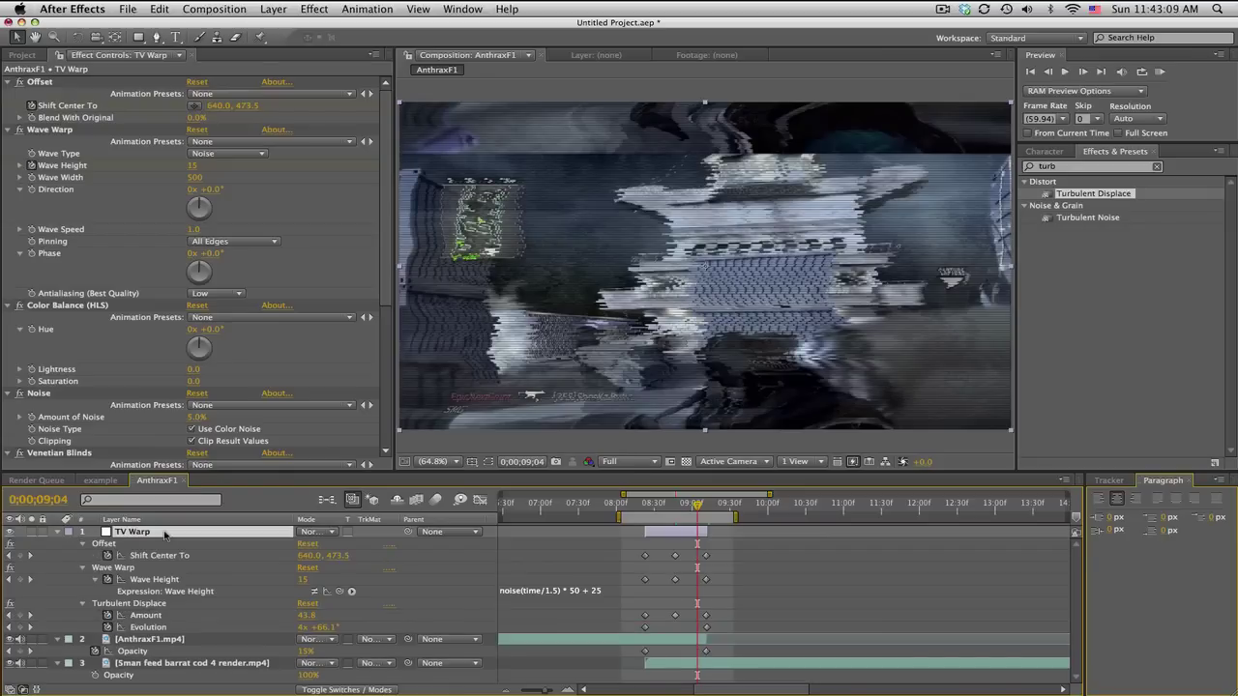
drag(725, 634, 635, 538)
right_click(645, 555)
mouse_move(689, 682)
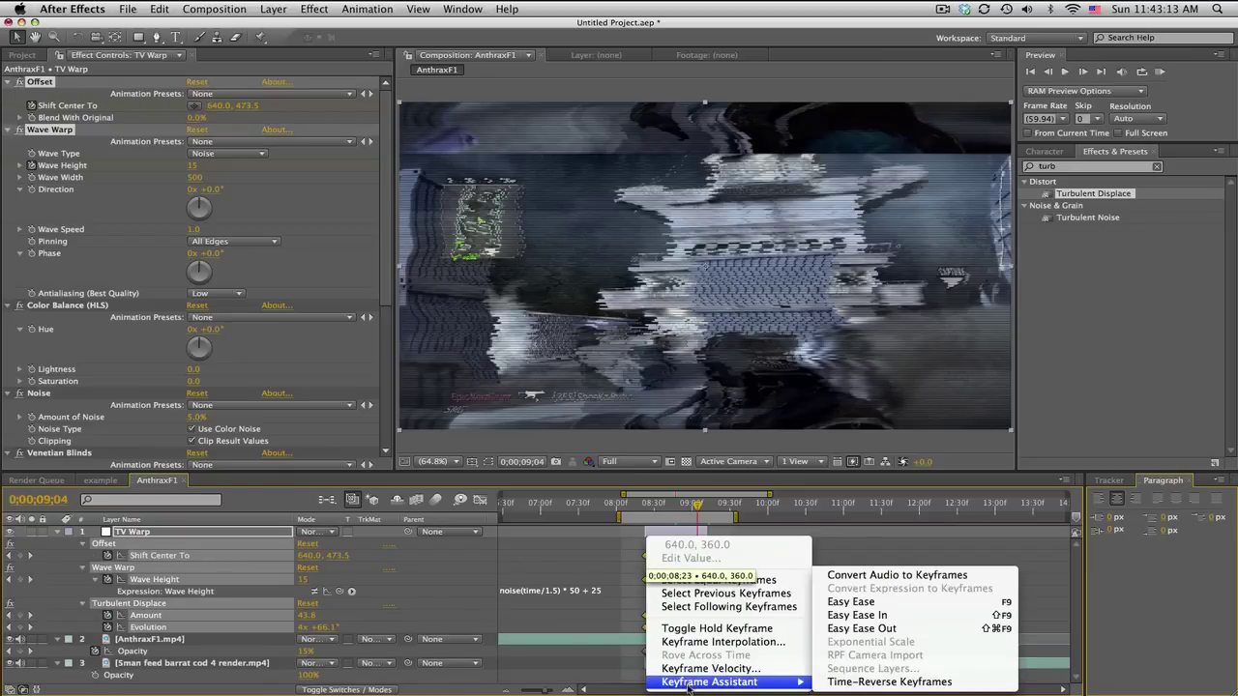
click(896, 606)
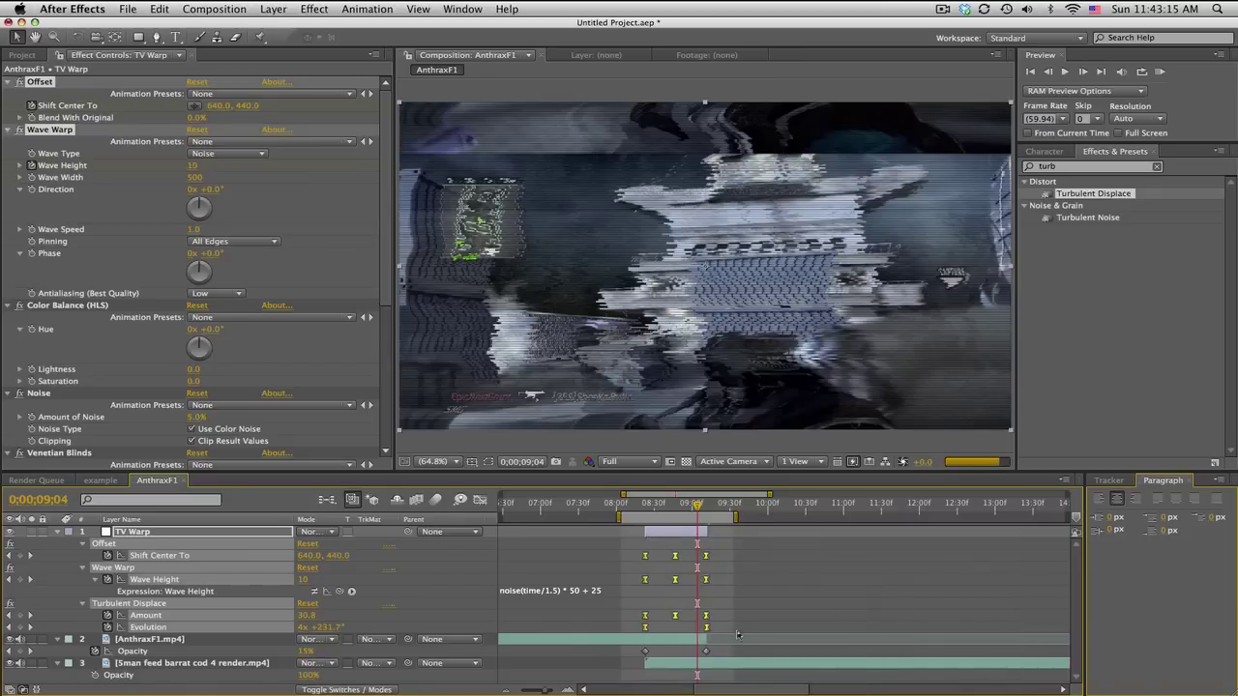
click(736, 630)
click(1160, 72)
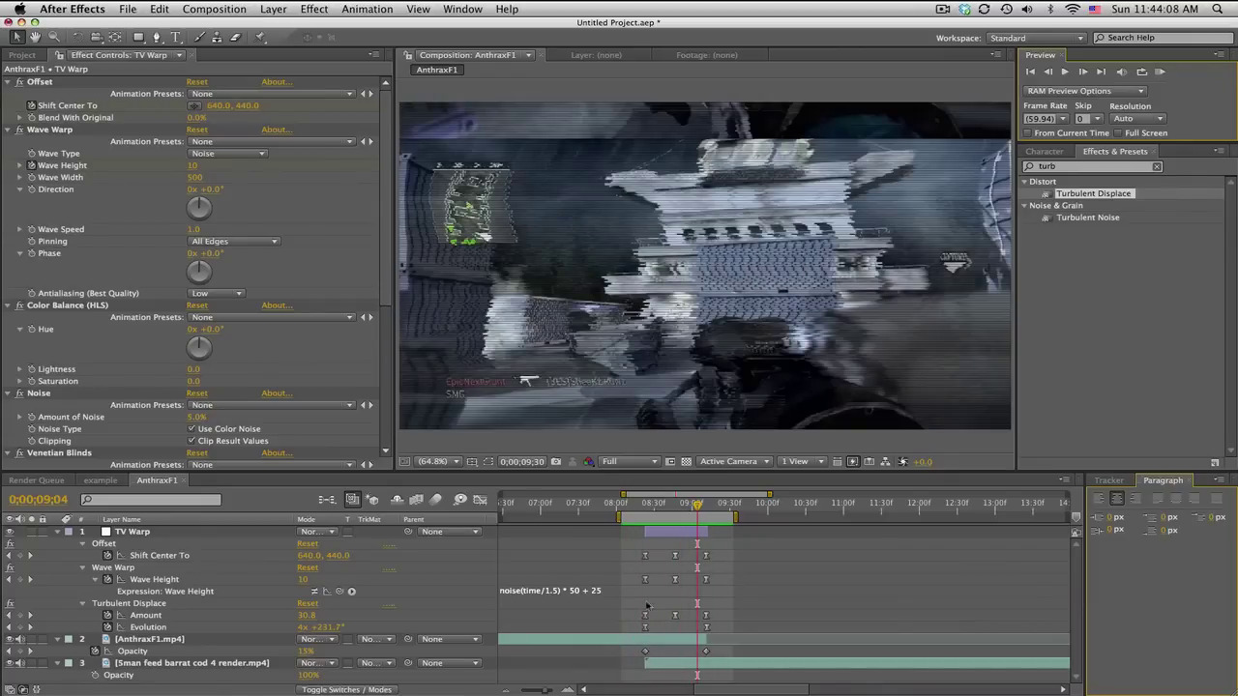
Replay the transition and extend the work area end to about 10 seconds.
drag(639, 499, 710, 509)
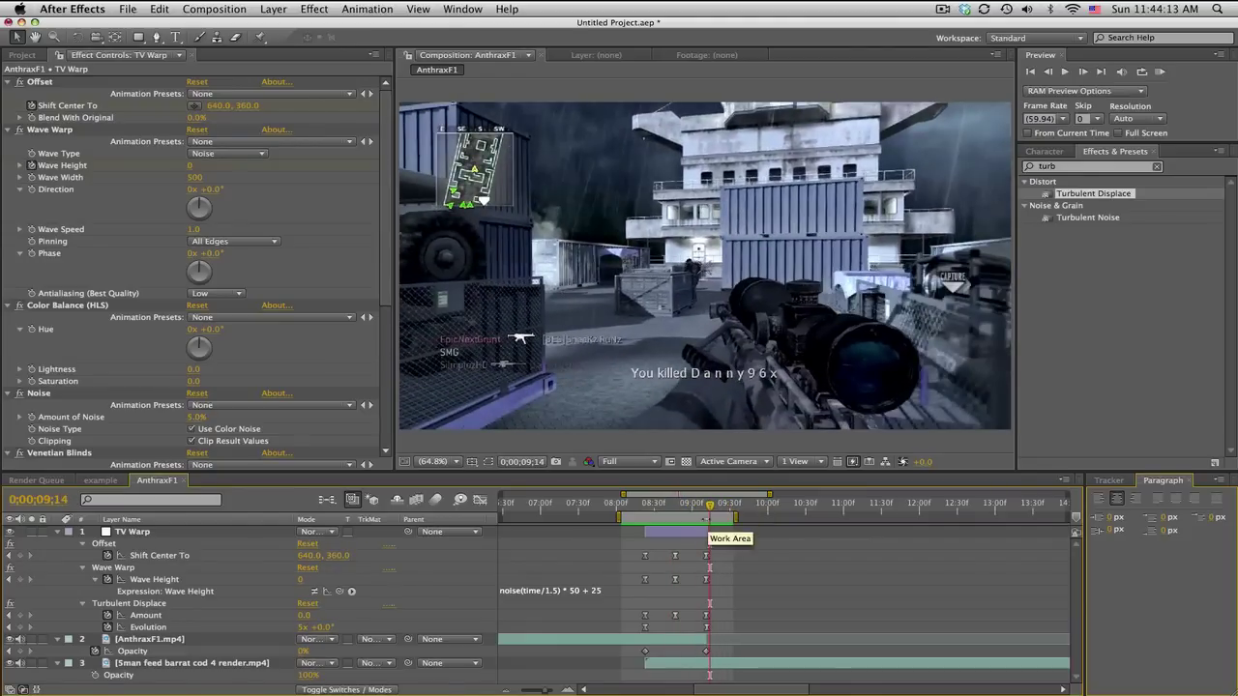
key(space)
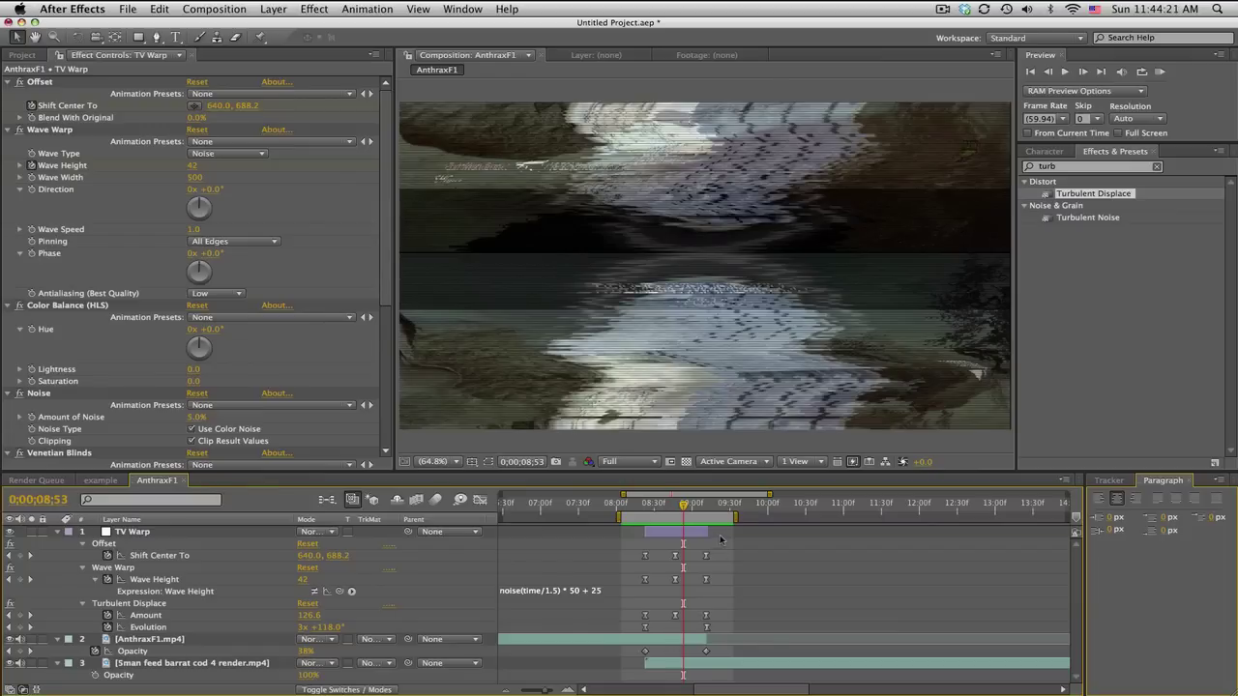
drag(735, 517, 761, 517)
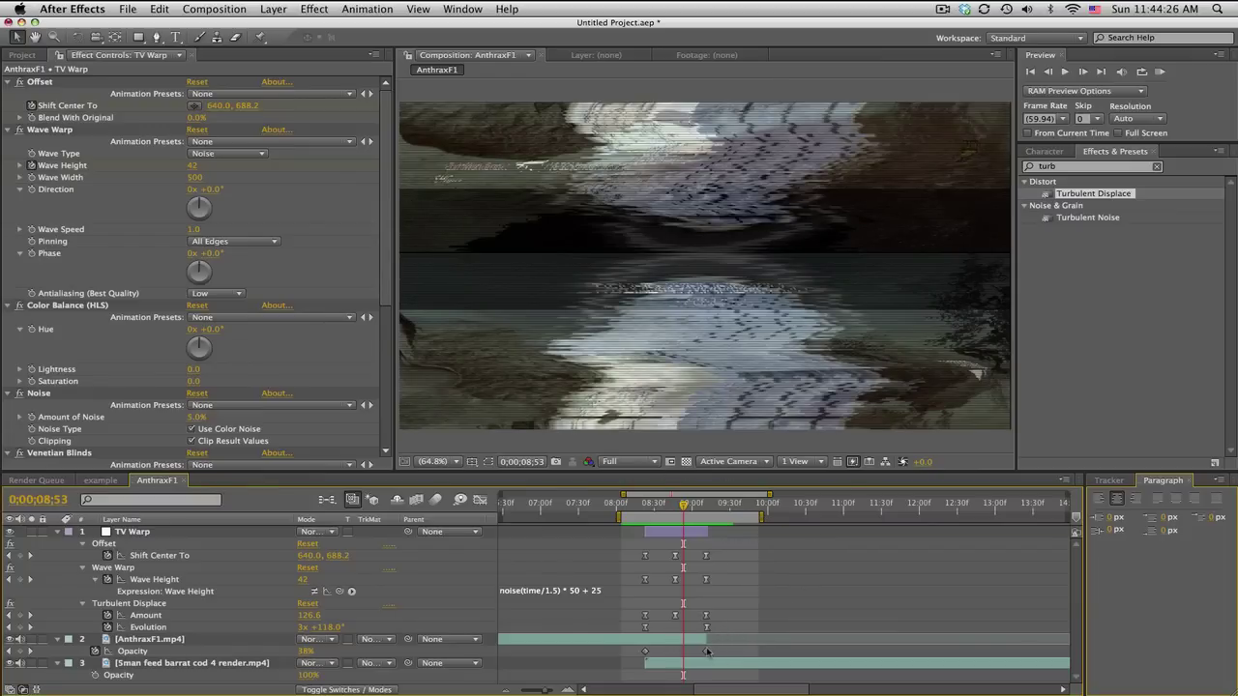
Trim the AnthraxF1.mp4 and TV Warp out points later, moving the opacity fade keyframe with them.
click(706, 639)
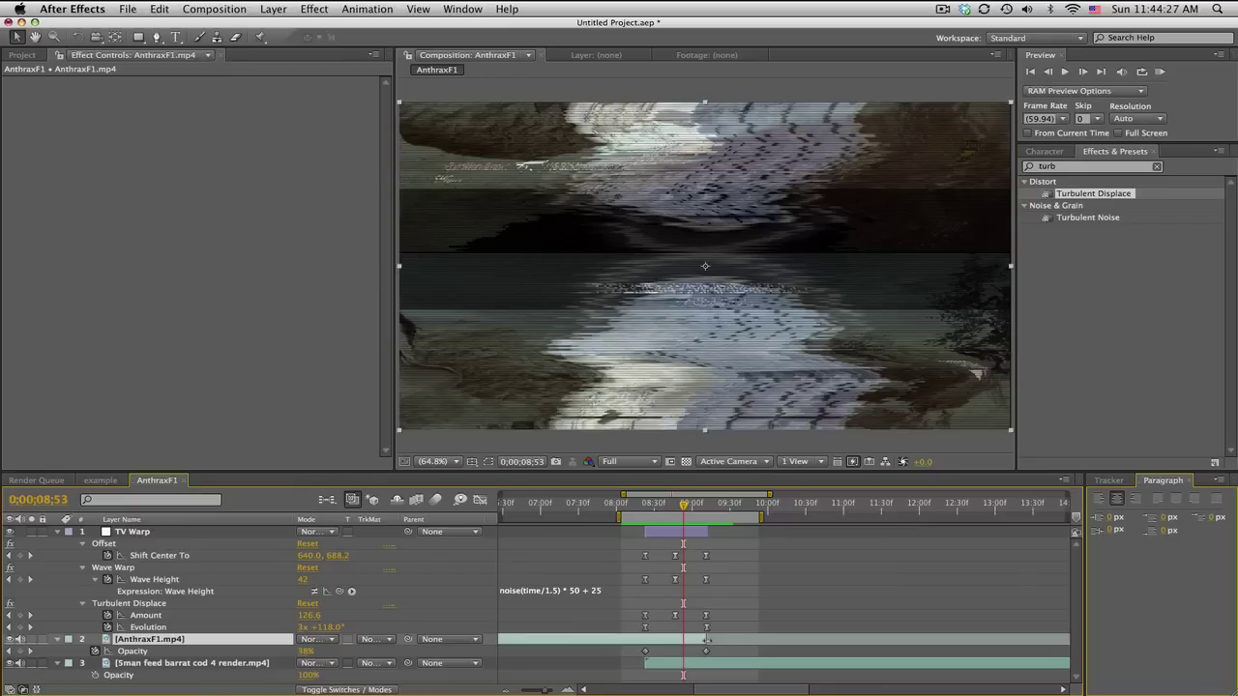
drag(707, 639, 734, 641)
drag(709, 654, 741, 654)
drag(707, 533, 733, 532)
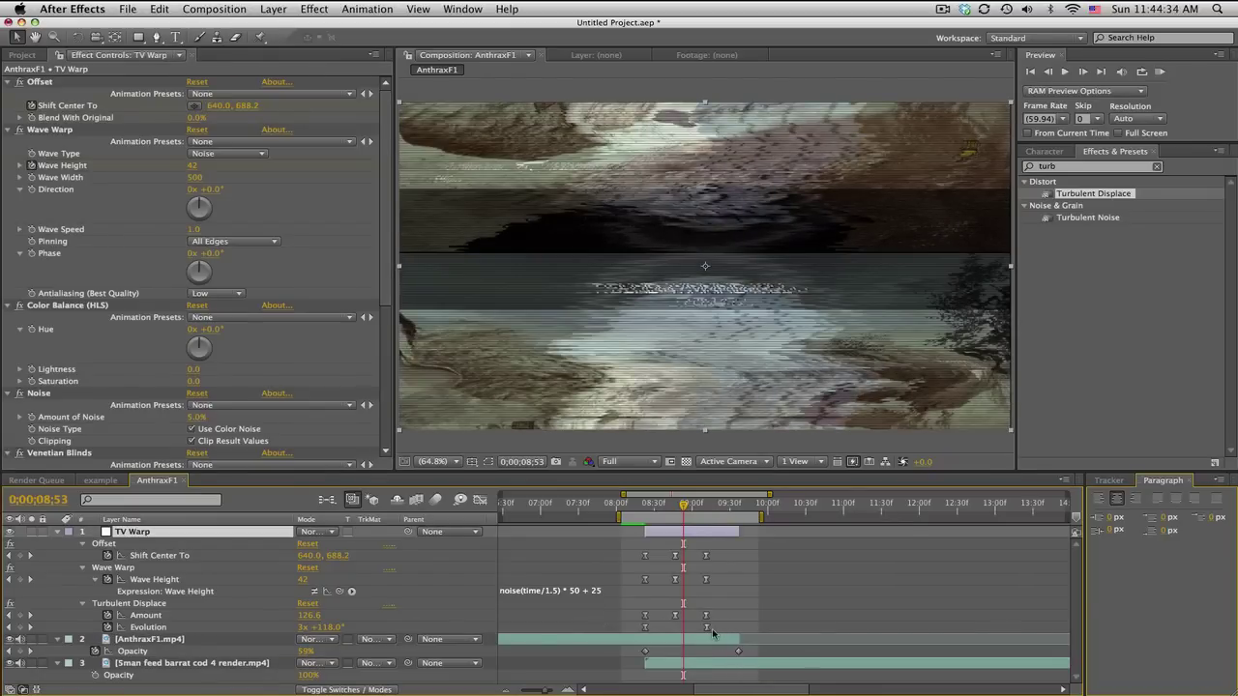
Spread TV Warp's effect keyframes later so the end keyframes sit at 9;34.
drag(721, 633, 635, 554)
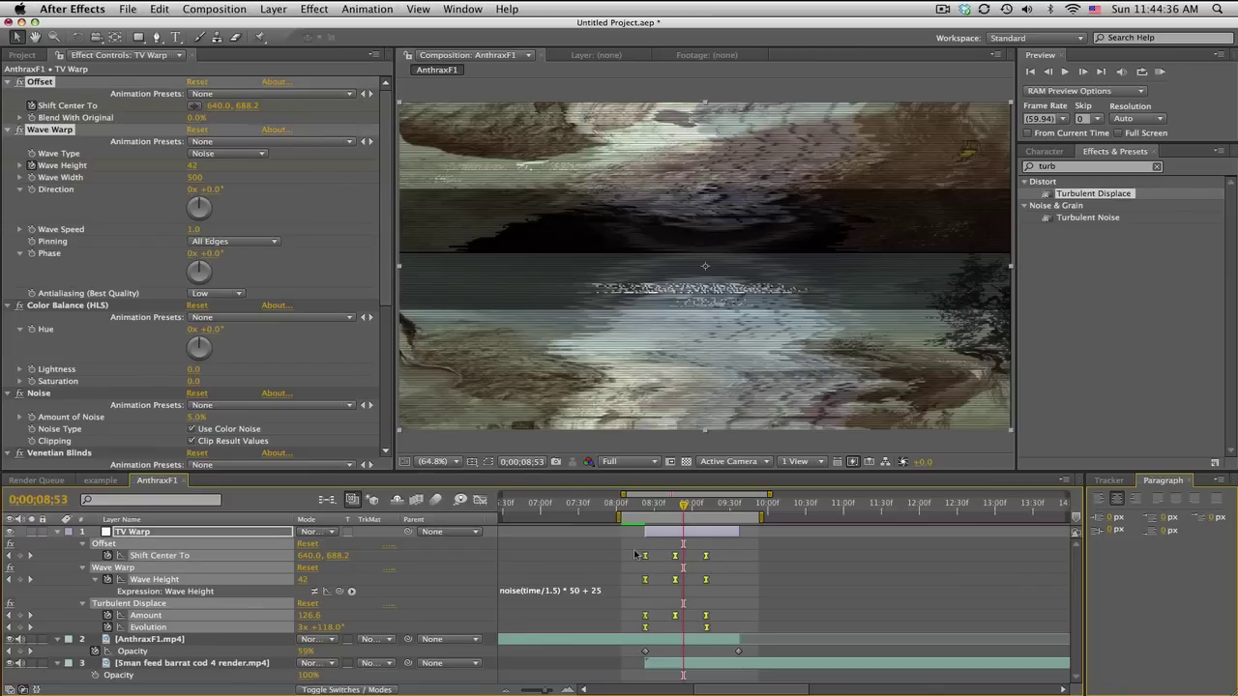
drag(707, 581, 711, 581)
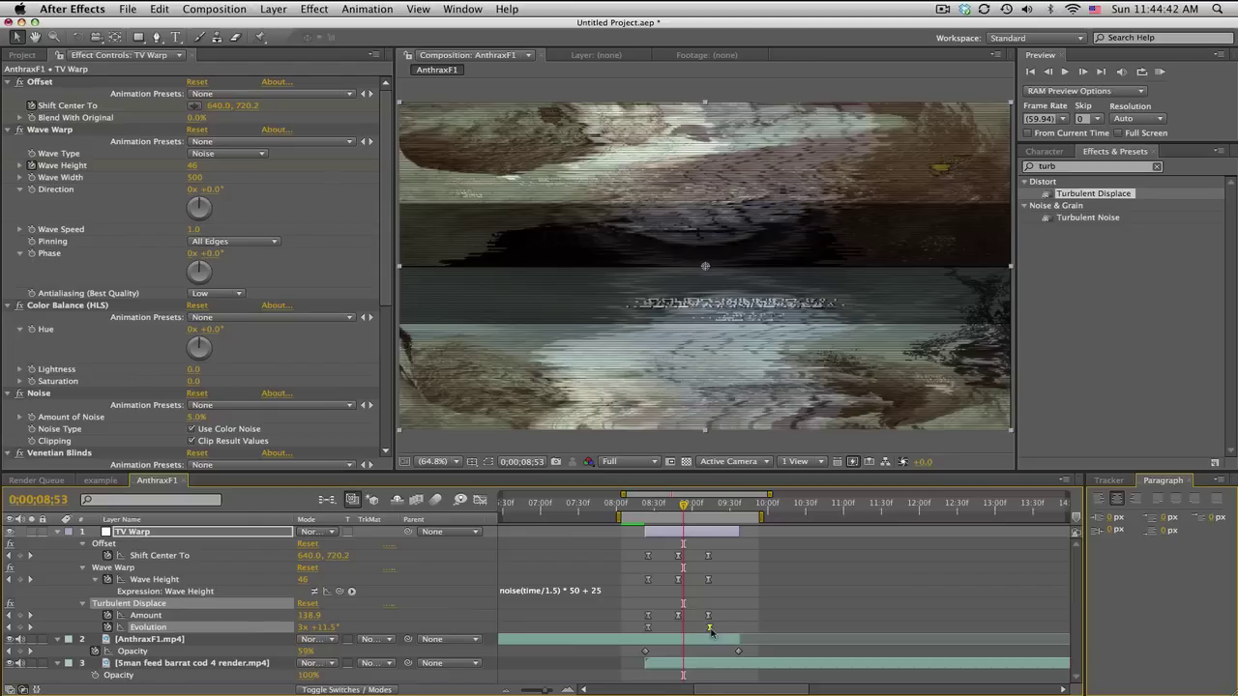
drag(710, 630, 717, 633)
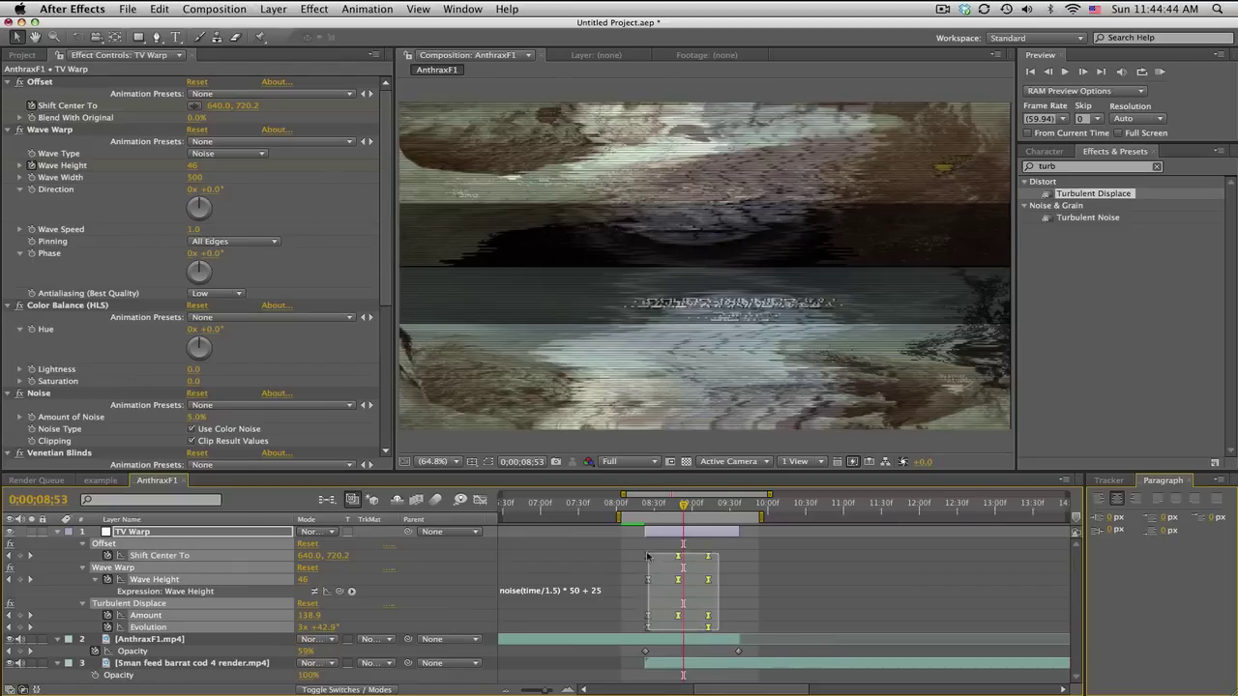
drag(646, 551, 719, 633)
drag(711, 581, 739, 578)
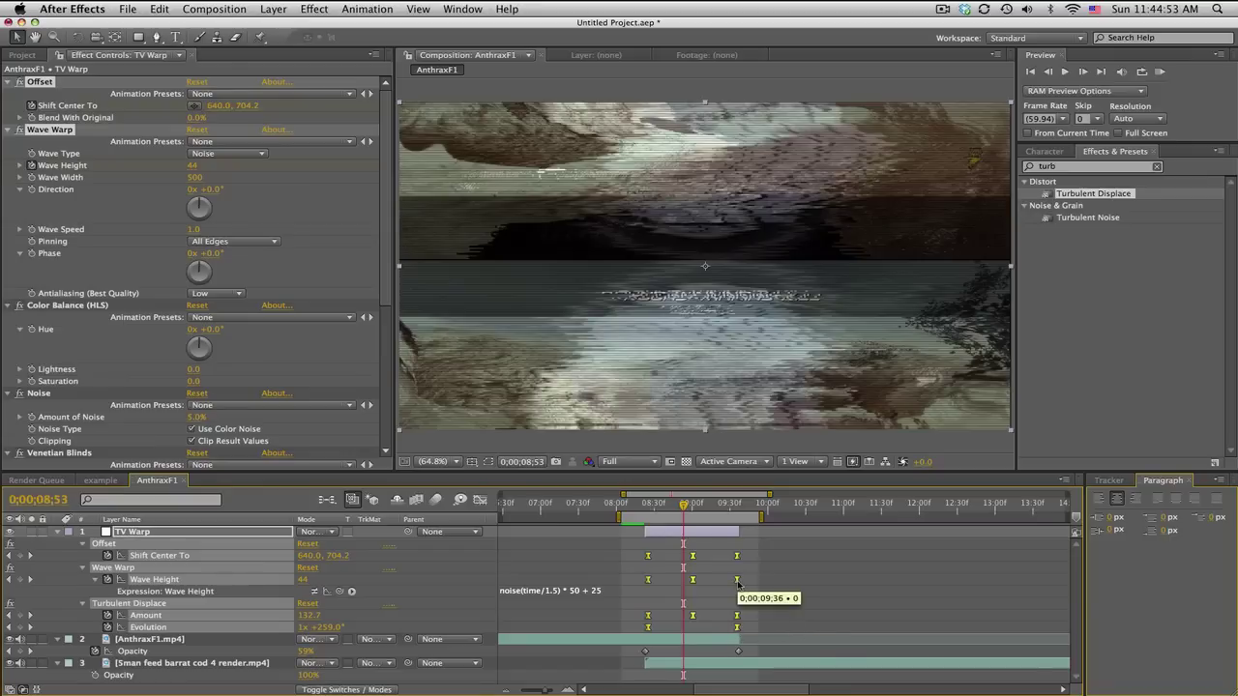
drag(724, 584, 646, 583)
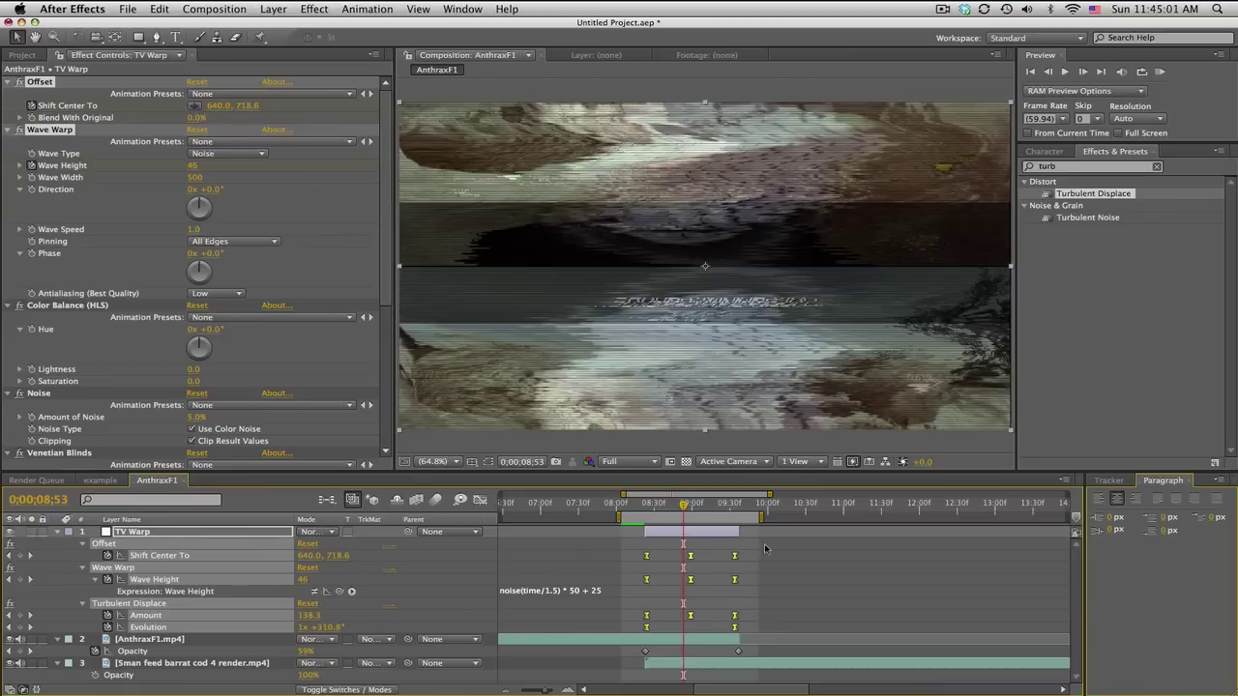
click(751, 569)
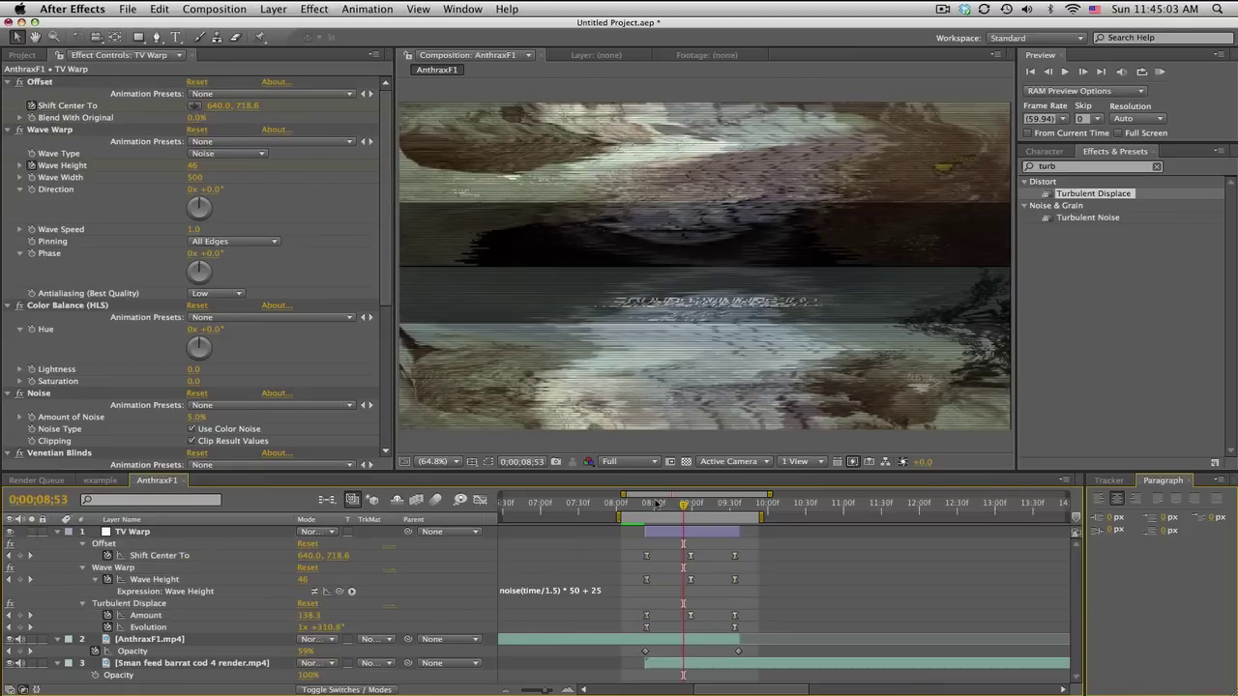
mouse_move(701, 504)
mouse_down()
mouse_move(795, 504)
mouse_move(691, 506)
mouse_up()
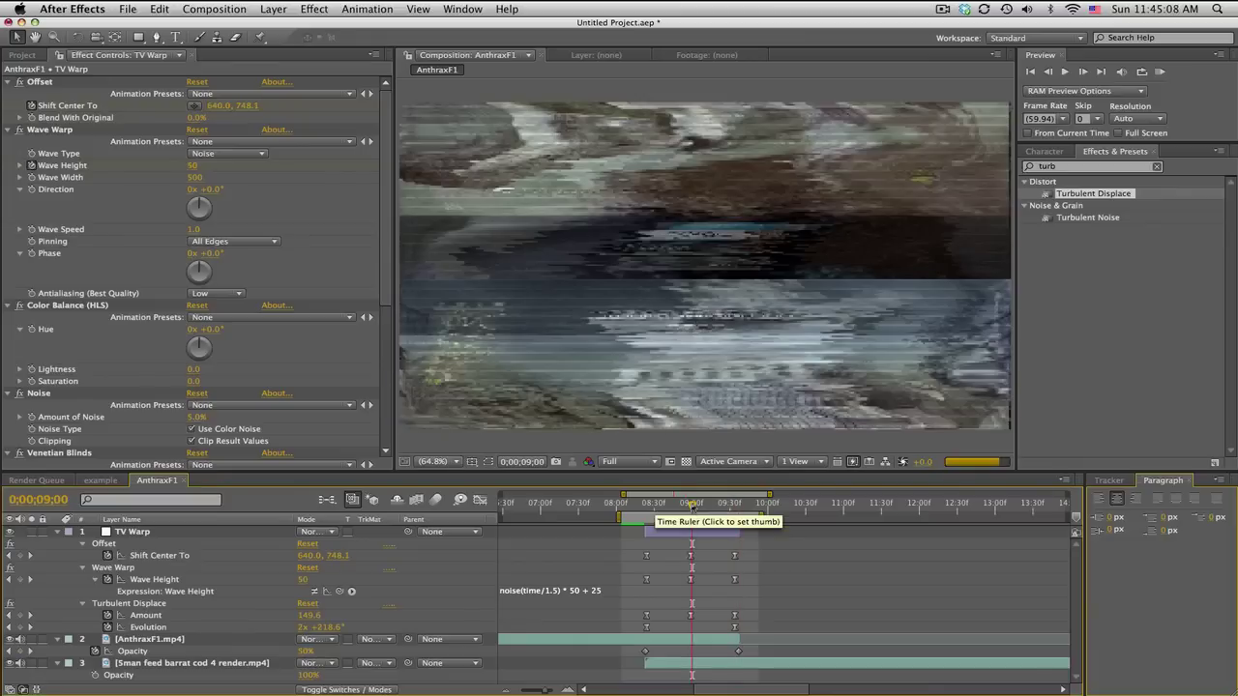